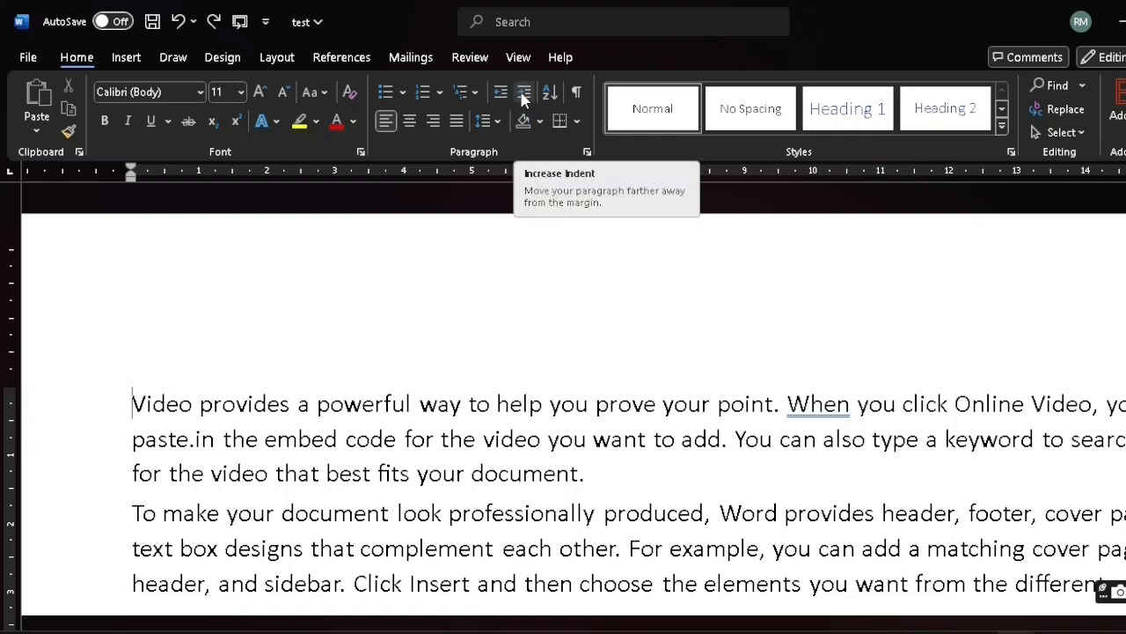
Indent the first paragraph by two levels, and bring it back to the margin by decreasing the indent twice
click(523, 98)
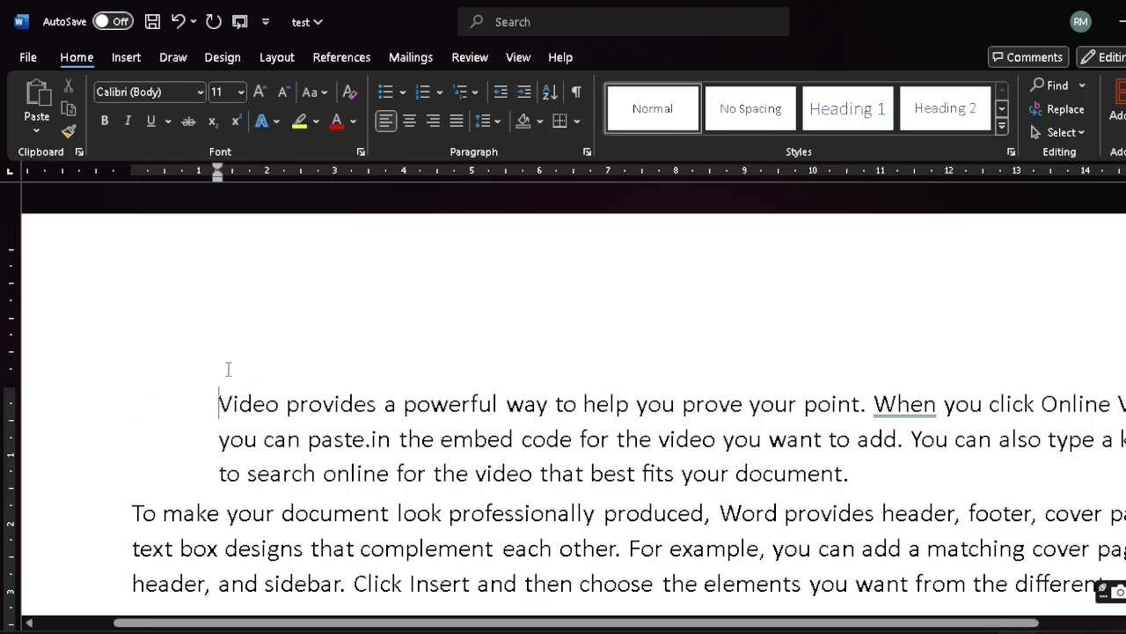
click(525, 99)
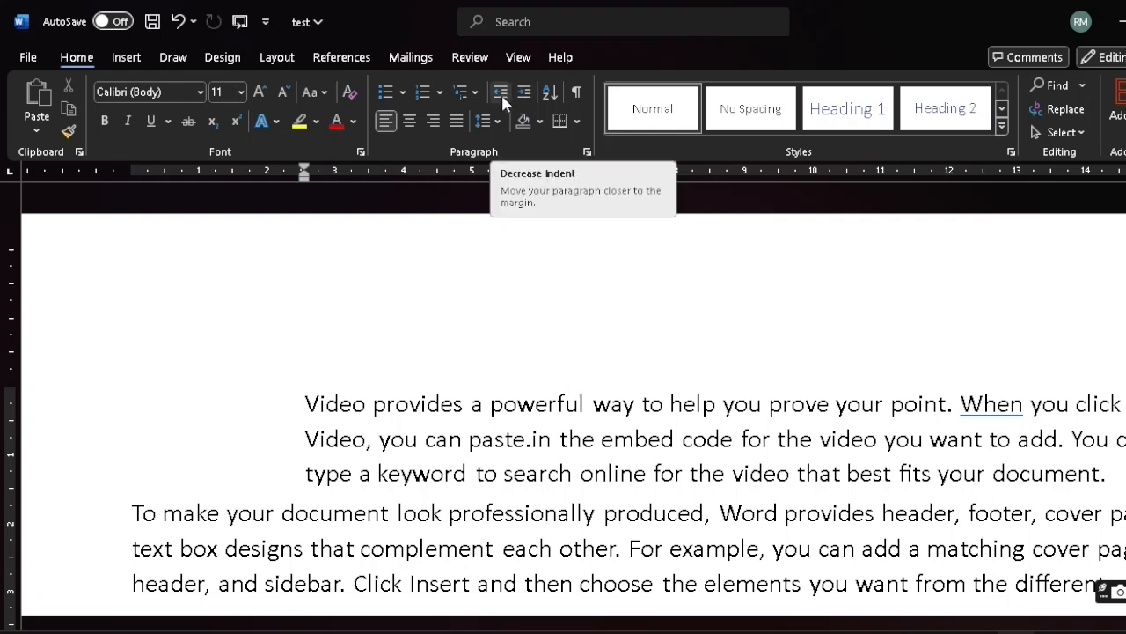
click(501, 94)
click(501, 95)
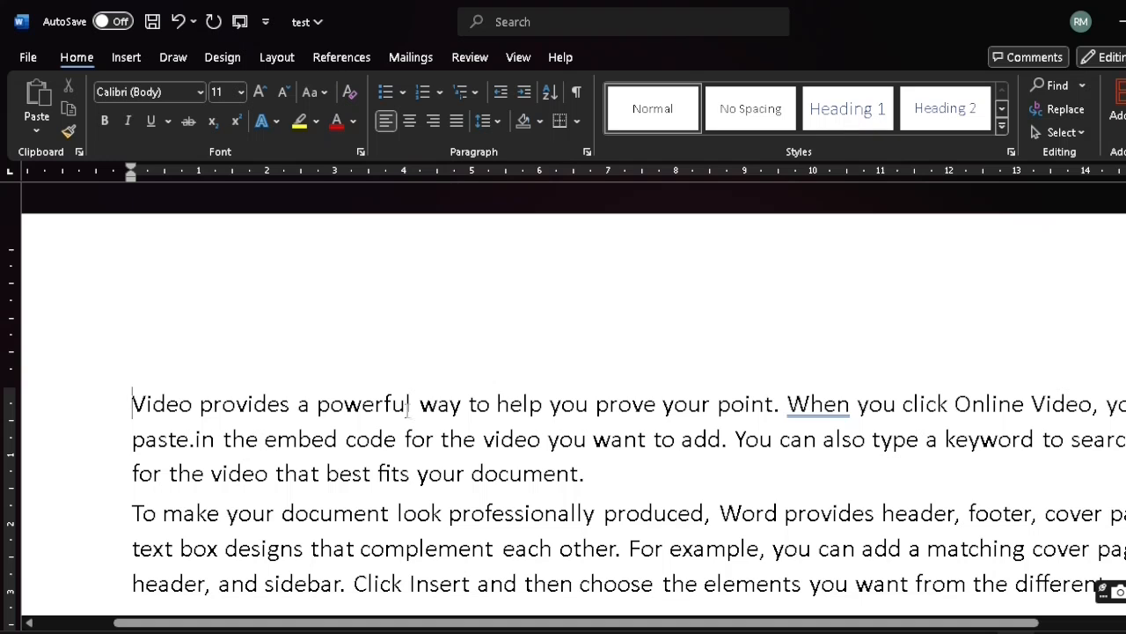
Increase the first paragraph's indent by two levels again and undo the indentation
click(524, 93)
click(525, 94)
click(524, 93)
click(524, 93)
click(524, 94)
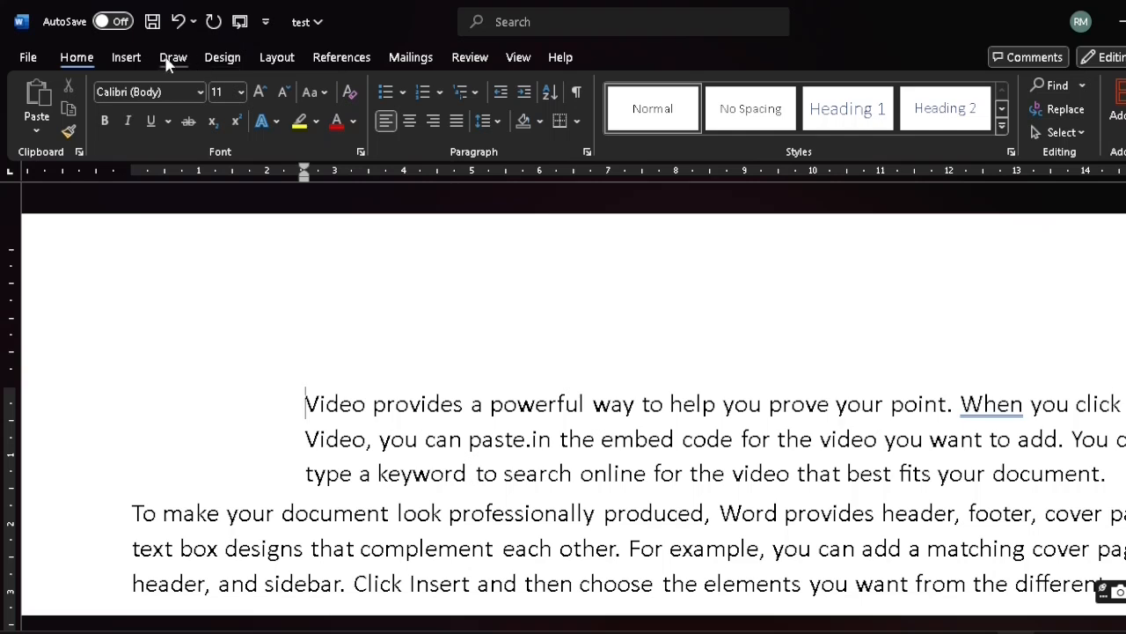
click(176, 24)
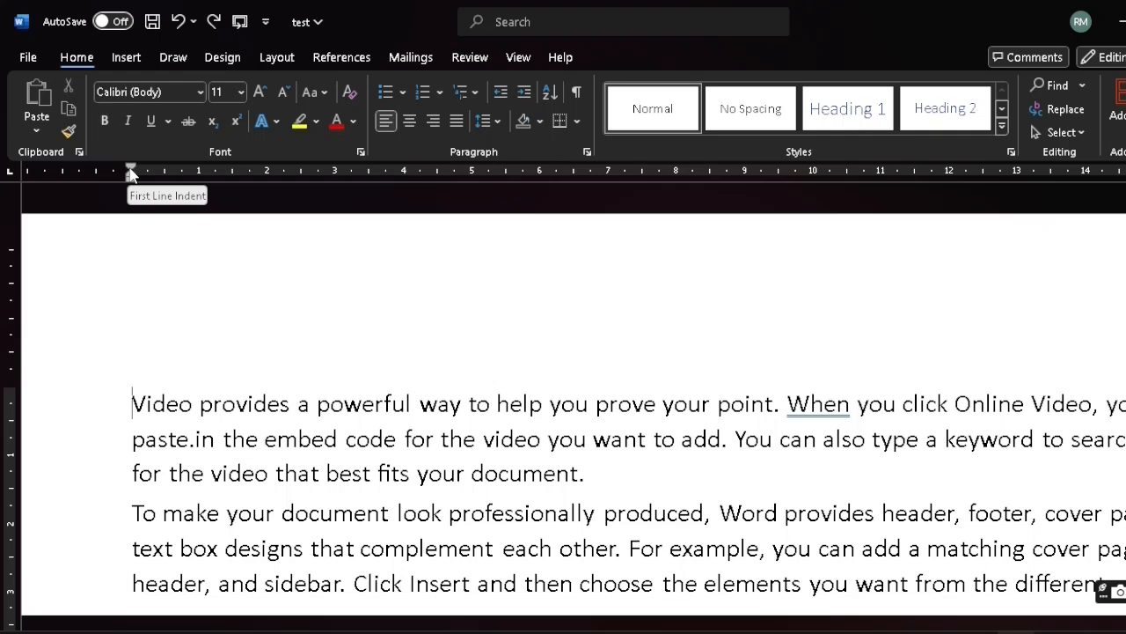
Try a first-line indent of about 3.5 and a hanging indent of about 2.5 on the first paragraph, removing each one
mouse_move(131, 173)
mouse_down()
mouse_move(306, 177)
mouse_move(368, 192)
mouse_up()
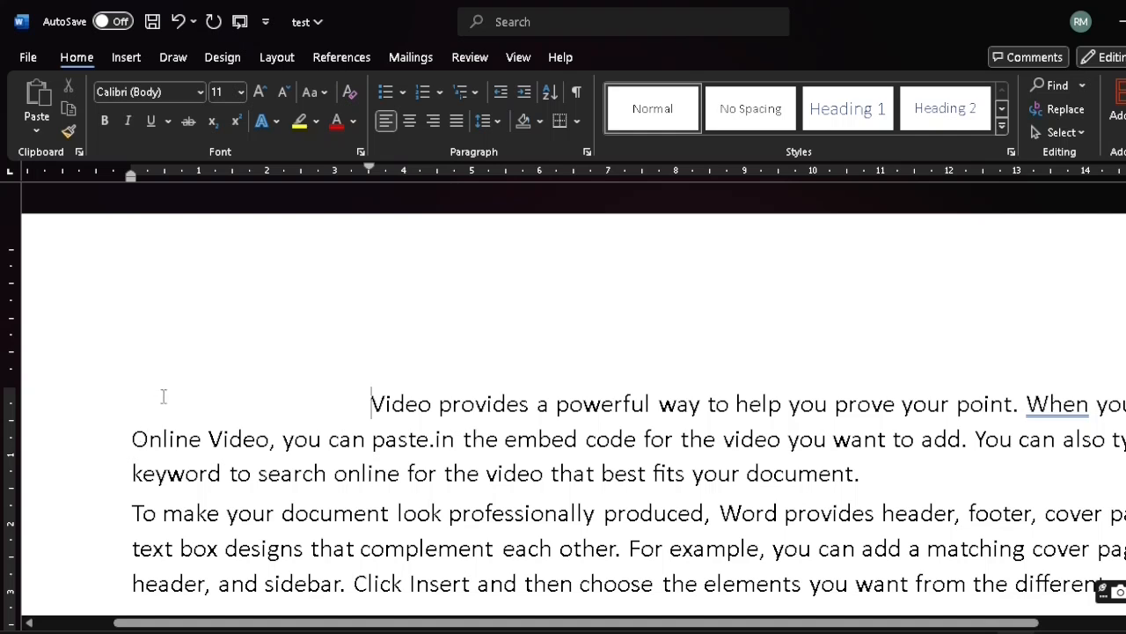
key(BackSpace)
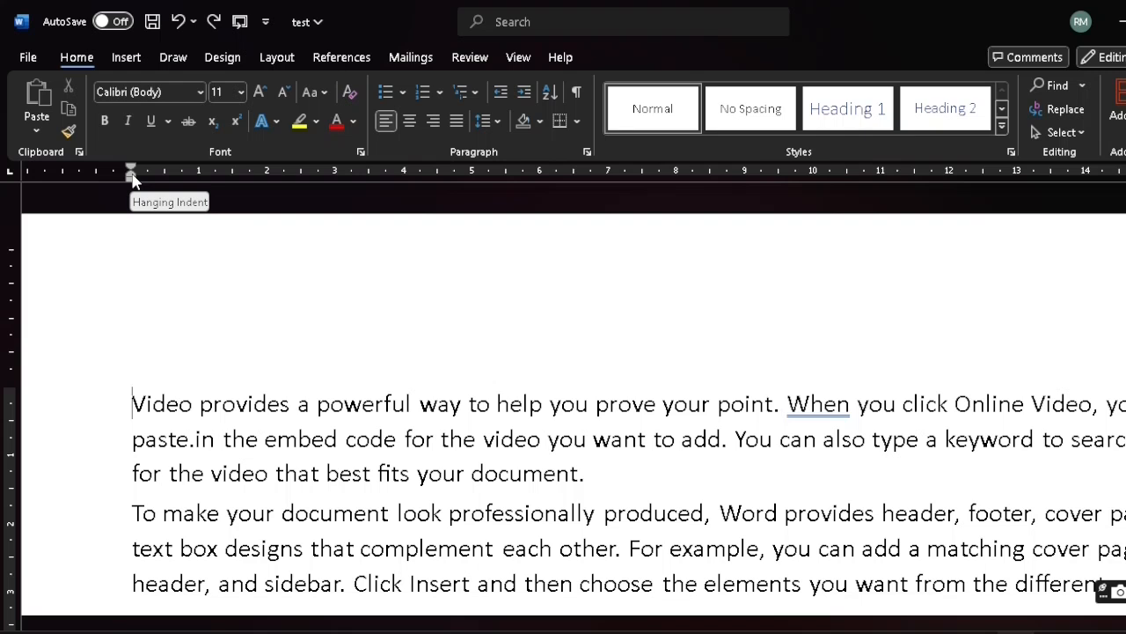
drag(131, 177, 308, 187)
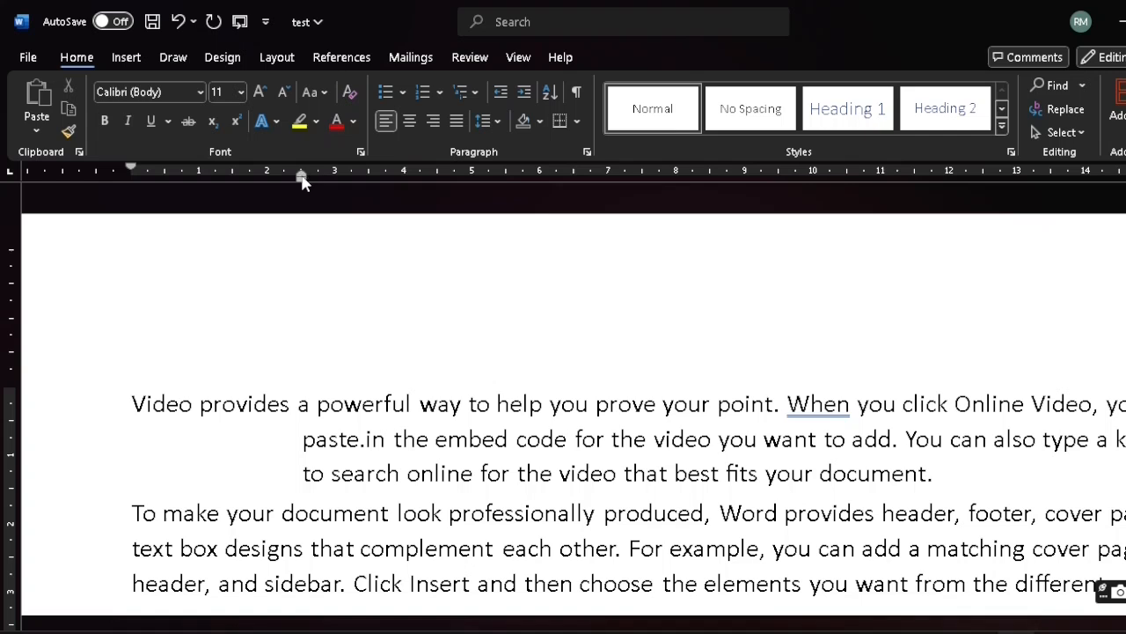
click(172, 26)
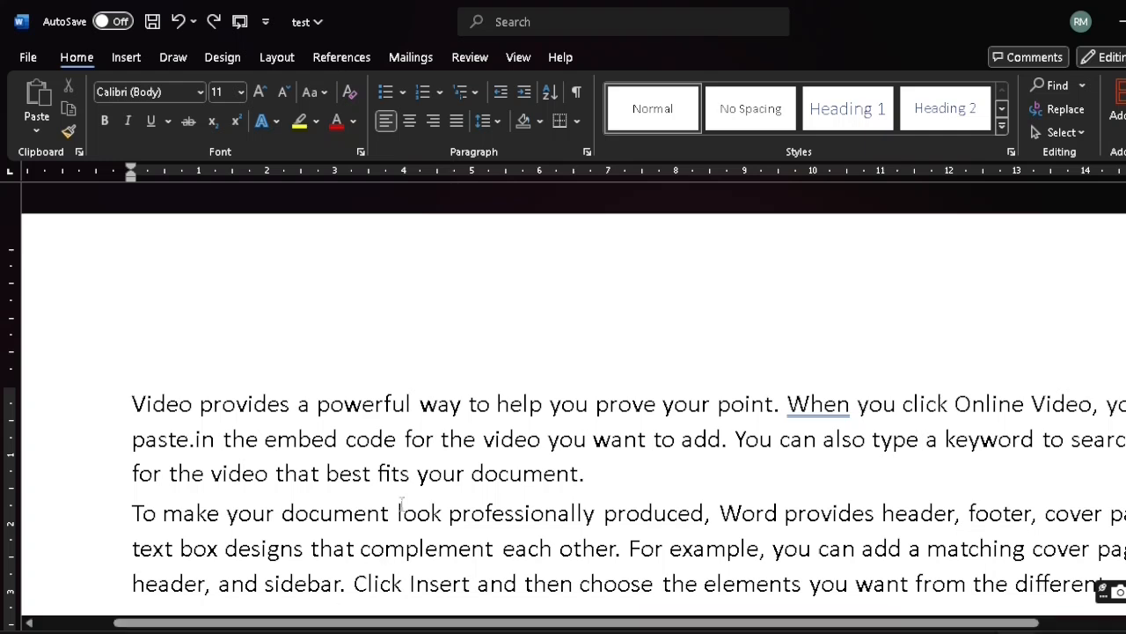
End the first sentence after "powerful" with a period and start a new paragraph beginning with "Way"
click(417, 403)
text(.)
key(Return)
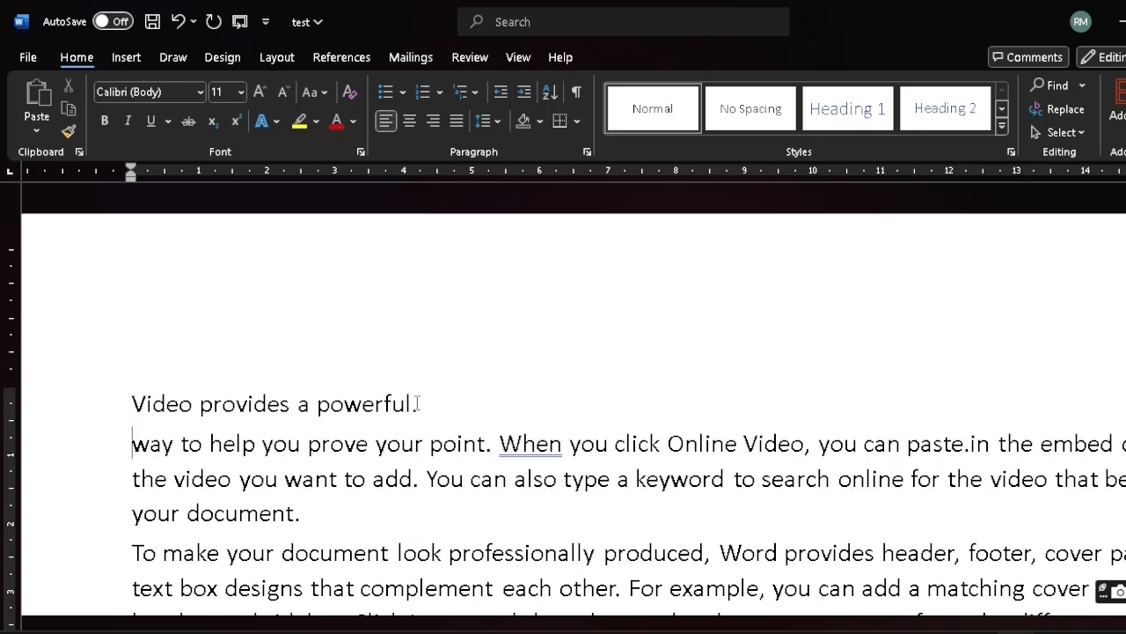
key(BackSpace)
key(Return)
key(Delete)
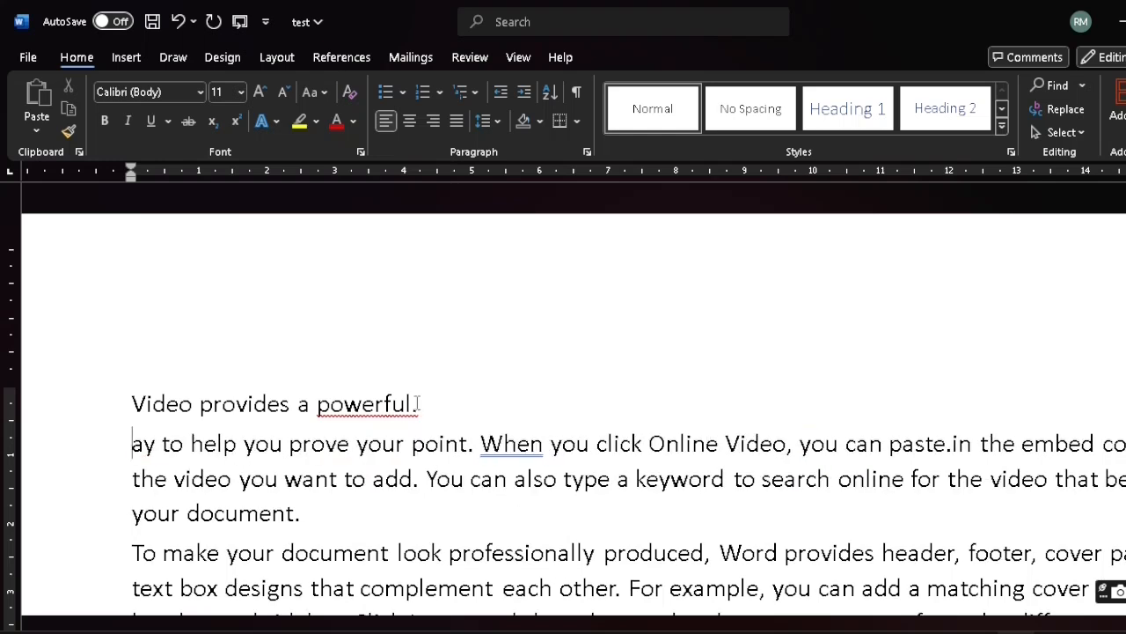
text(W)
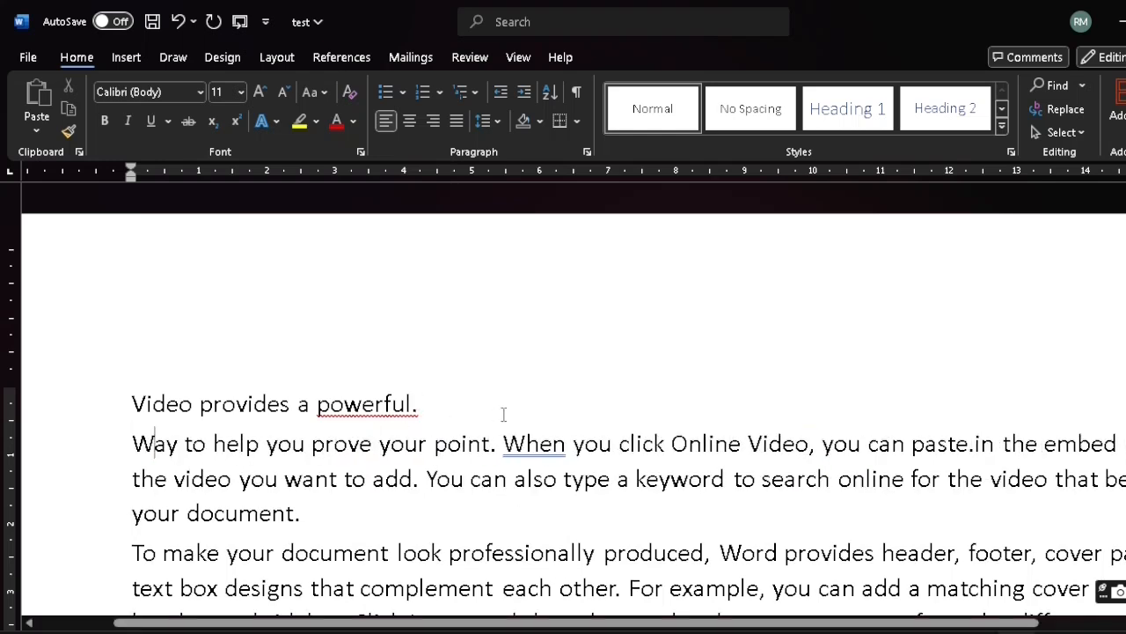
Split the text into separate paragraphs starting at "When you click Online Video" and "You can also type a keyword"
click(497, 444)
key(Return)
key(Delete)
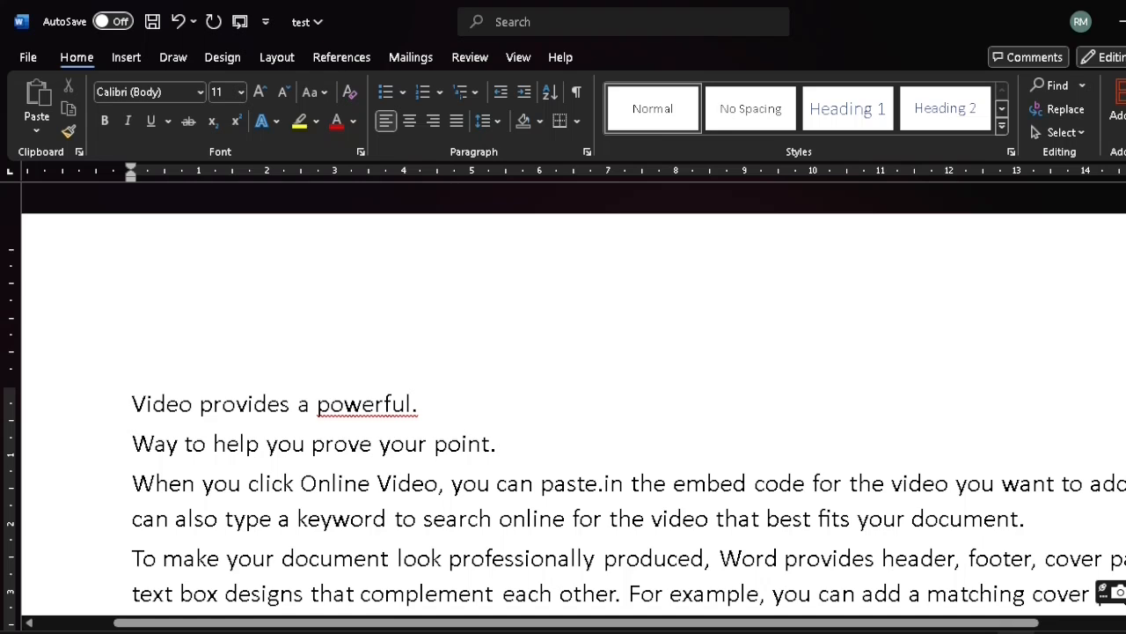
key(Return)
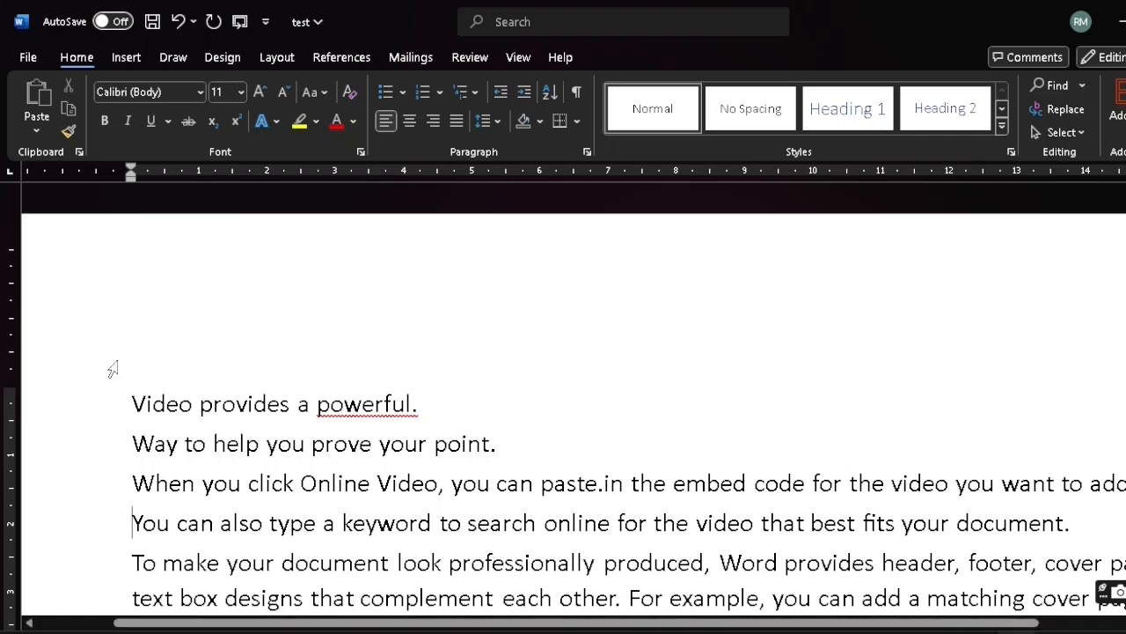
Sort the first four paragraphs, from "Video provides a powerful." to "You can also type a keyword", as text in descending order
drag(131, 398, 165, 405)
drag(216, 456, 1079, 513)
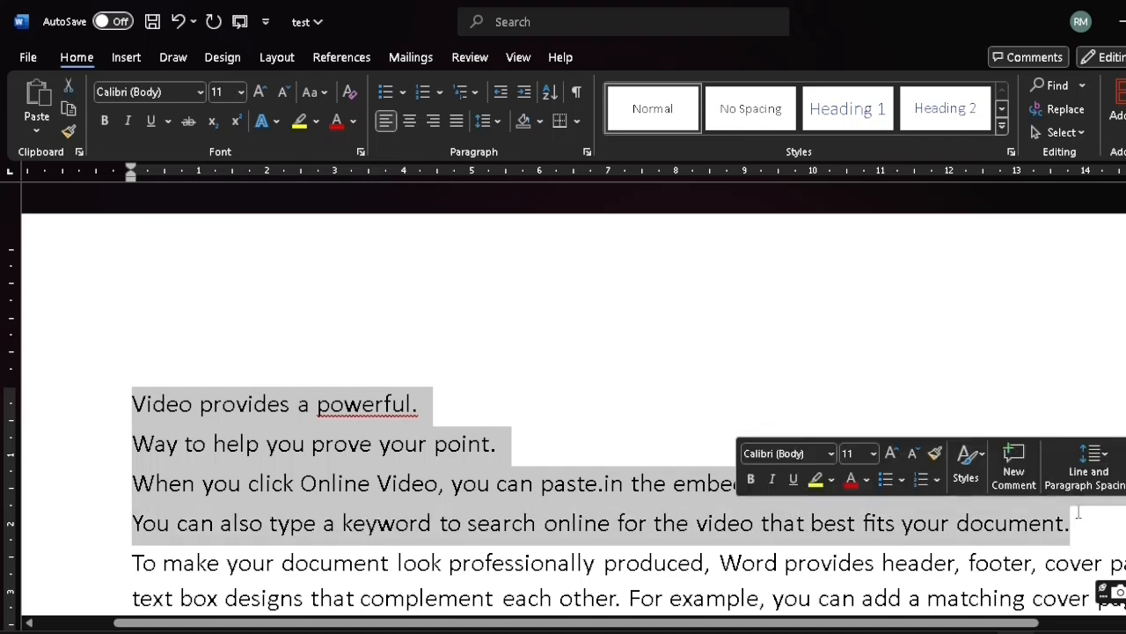
click(554, 97)
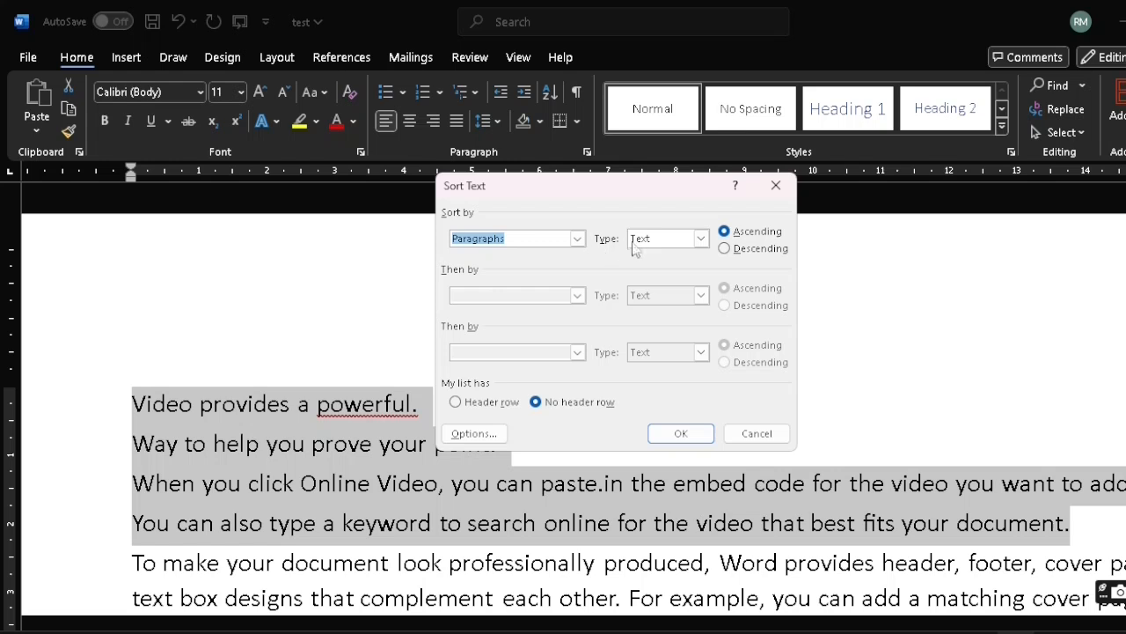
click(699, 239)
click(700, 241)
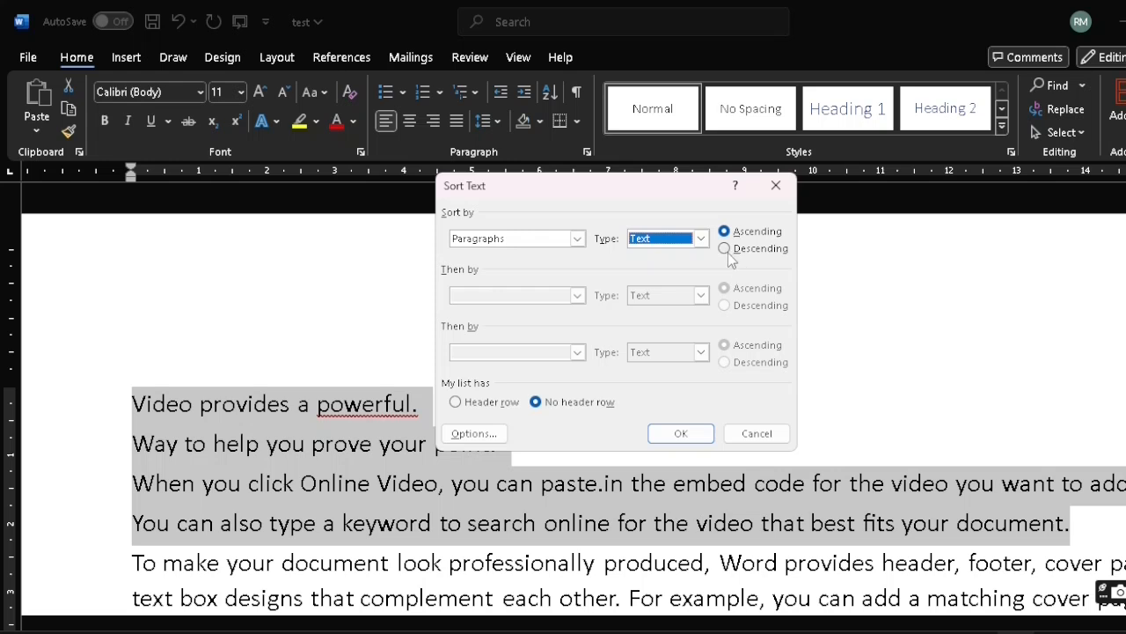
click(728, 250)
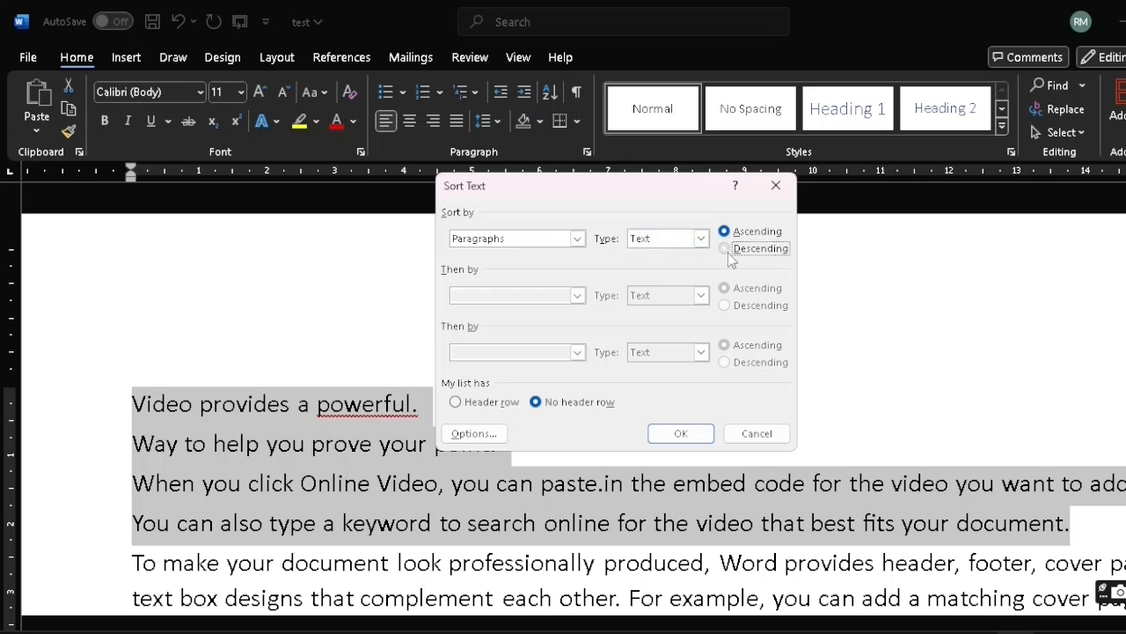
click(681, 433)
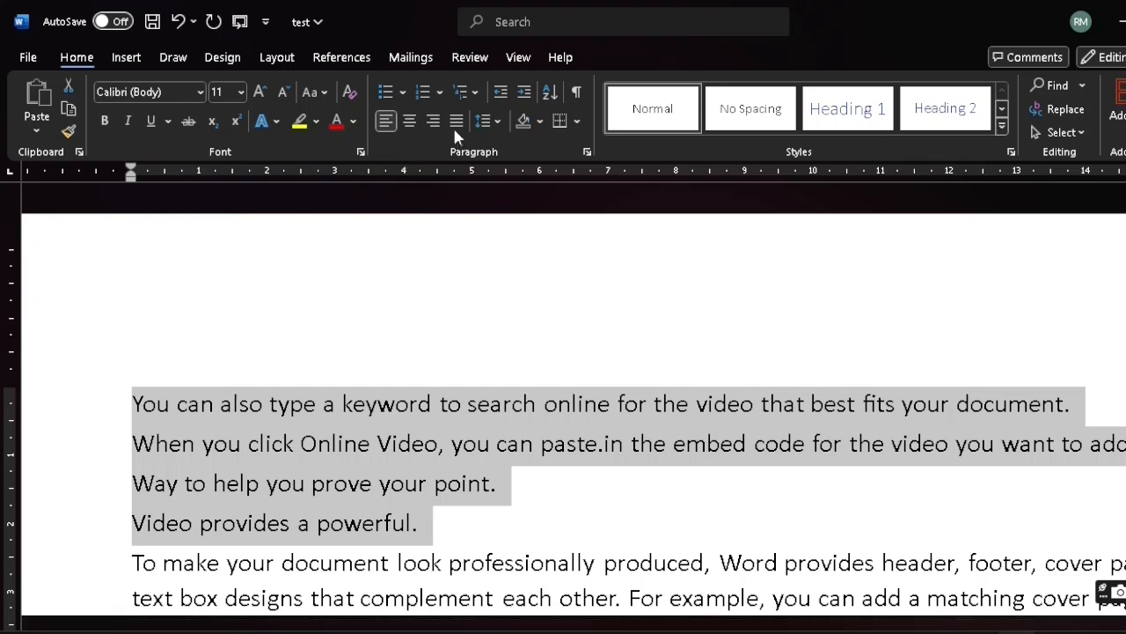
Sort the four selected paragraphs as text in ascending order
click(546, 93)
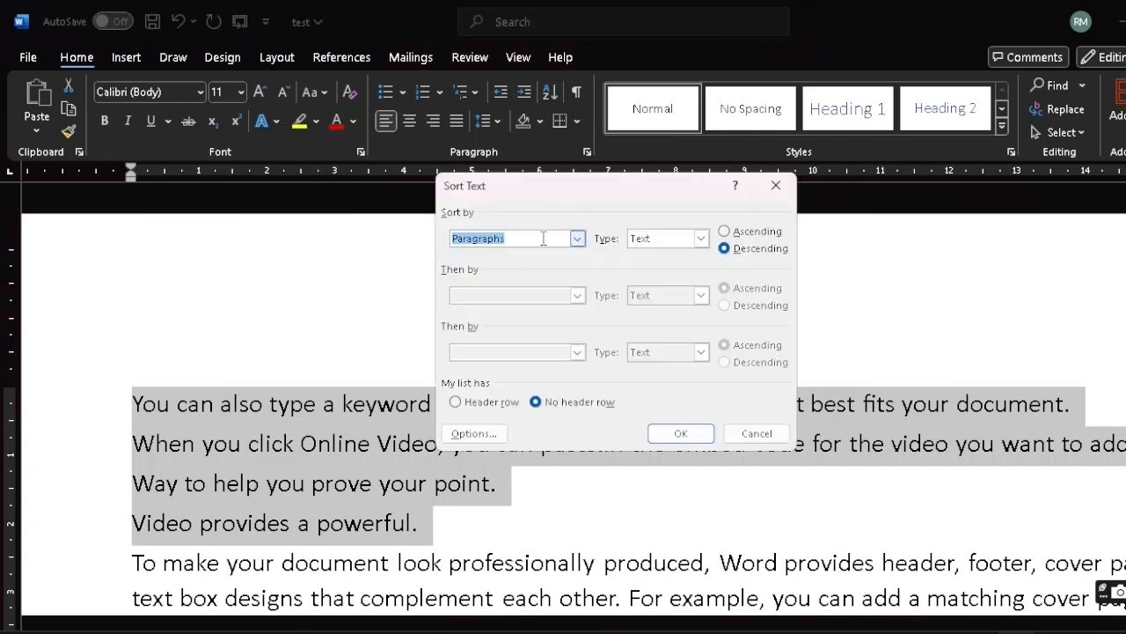
click(725, 232)
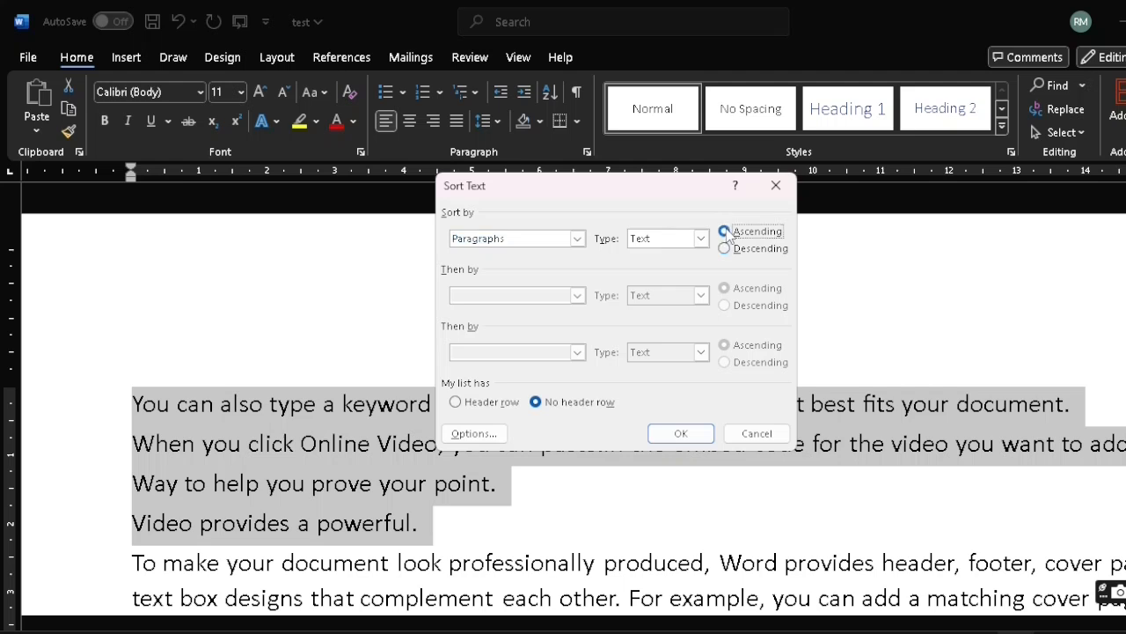
click(692, 442)
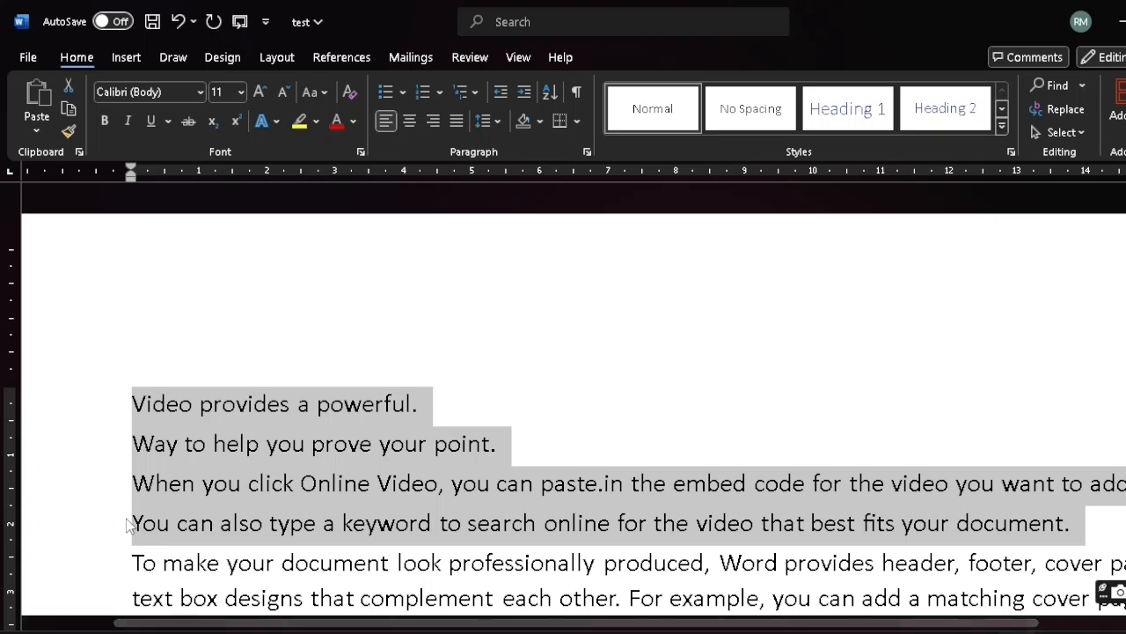
Deselect the sorted text, show the paragraph marks and hidden formatting symbols, and look through them down the document
scroll(128, 525, down, 1)
click(420, 330)
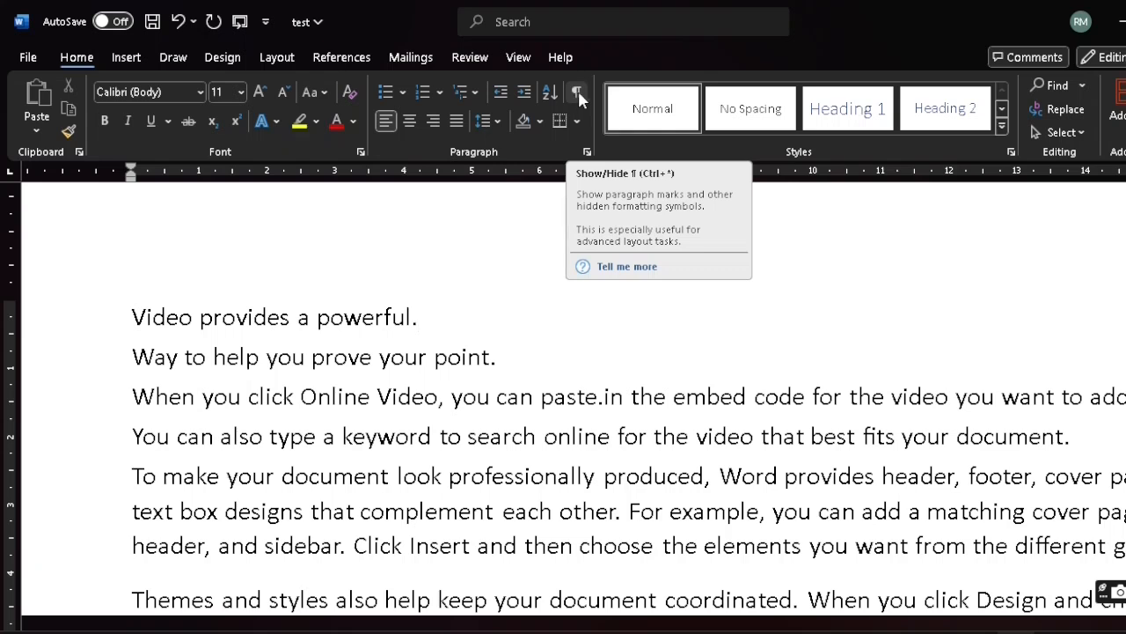
click(579, 90)
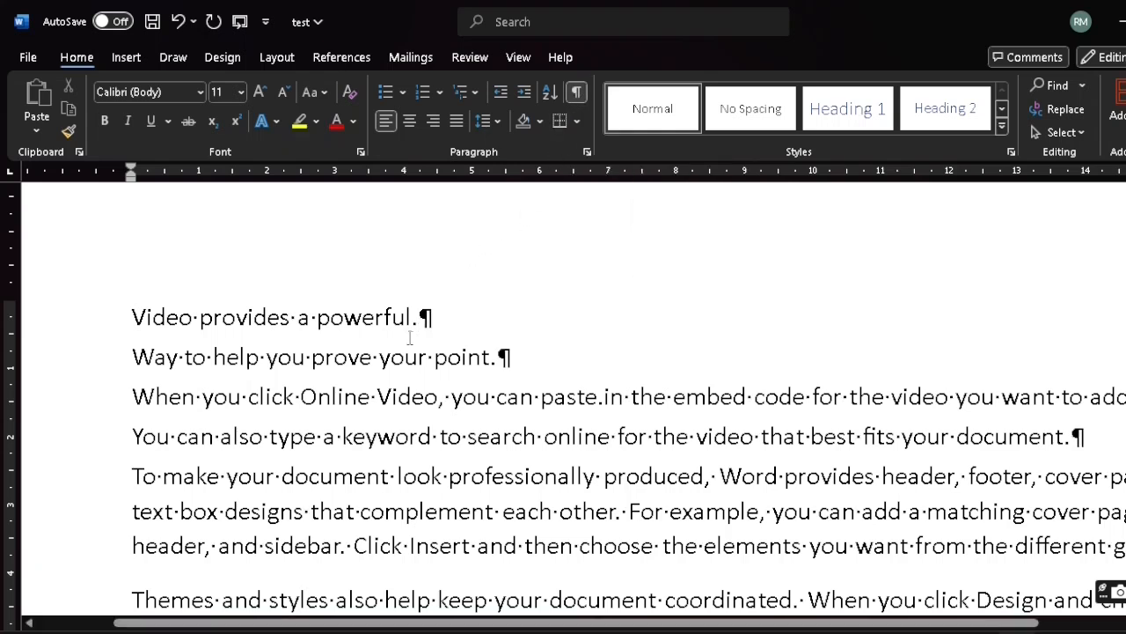
click(433, 318)
scroll(1117, 405, down, 3)
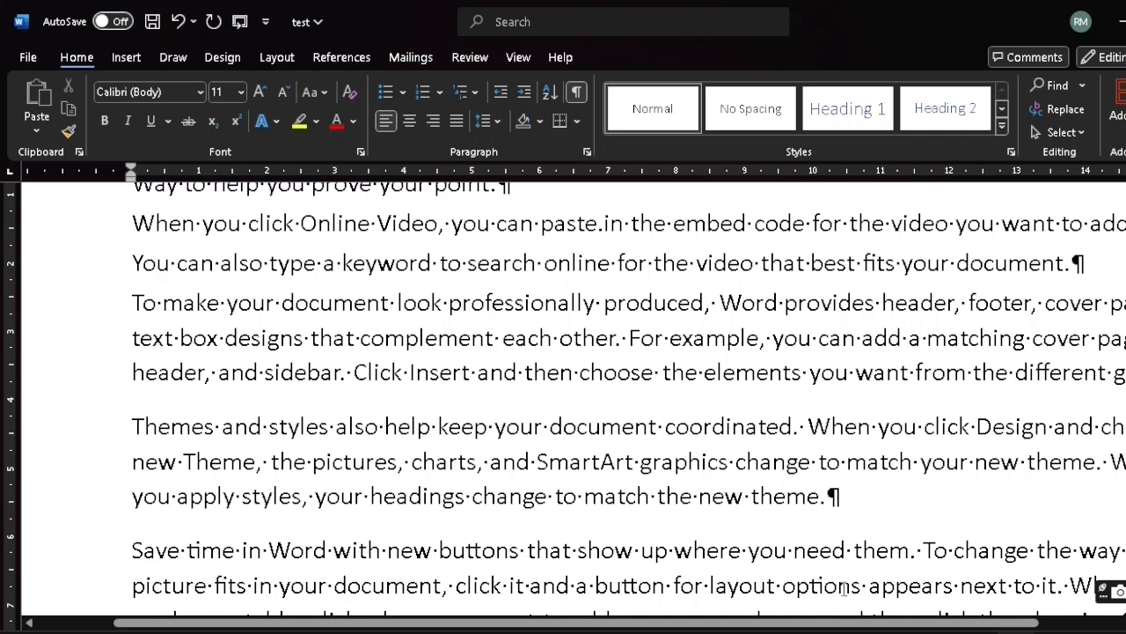
drag(899, 627, 949, 631)
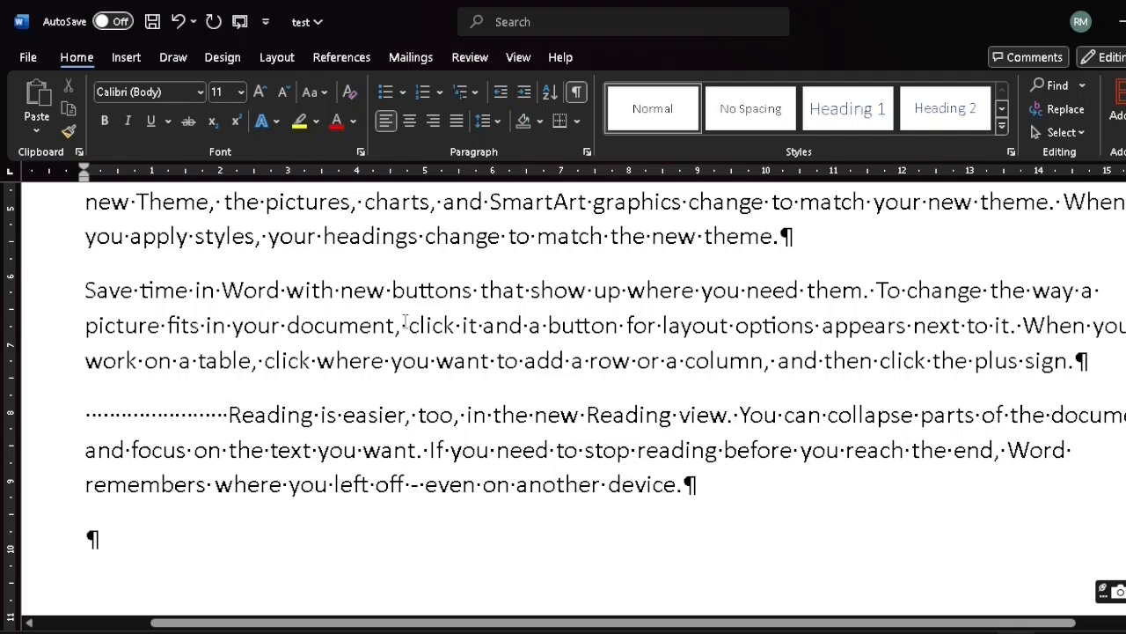
Add an extra space before "click" in the "Save time in Word" paragraph and insert six tabs before "Reading is easier"
click(404, 326)
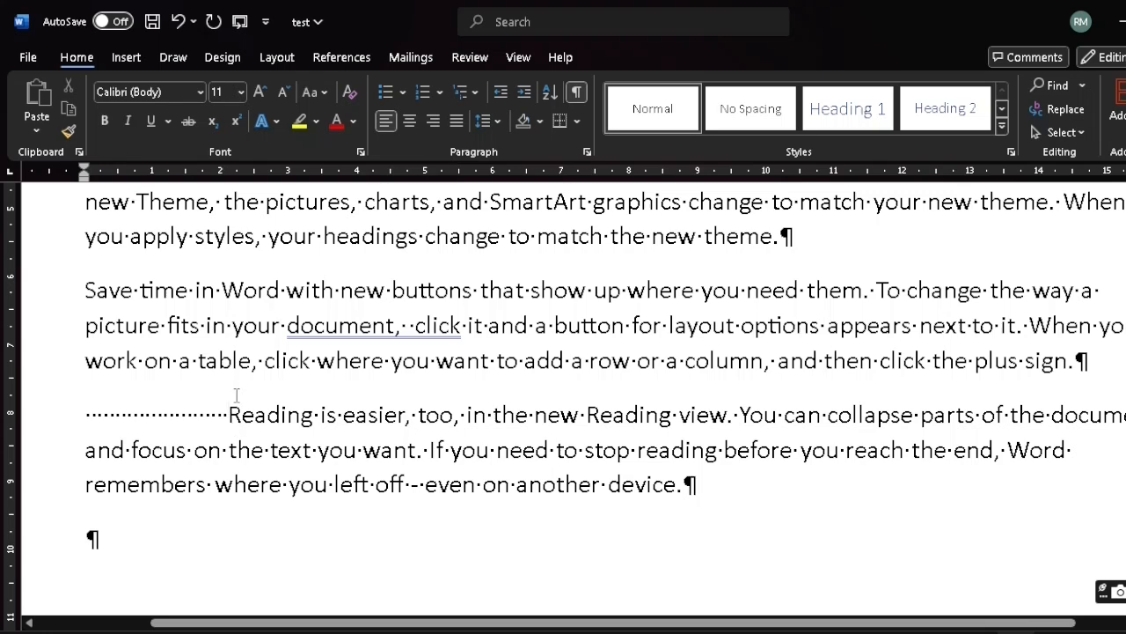
key(Tab)
key(Tab)
key(Tab)
key(Tab)
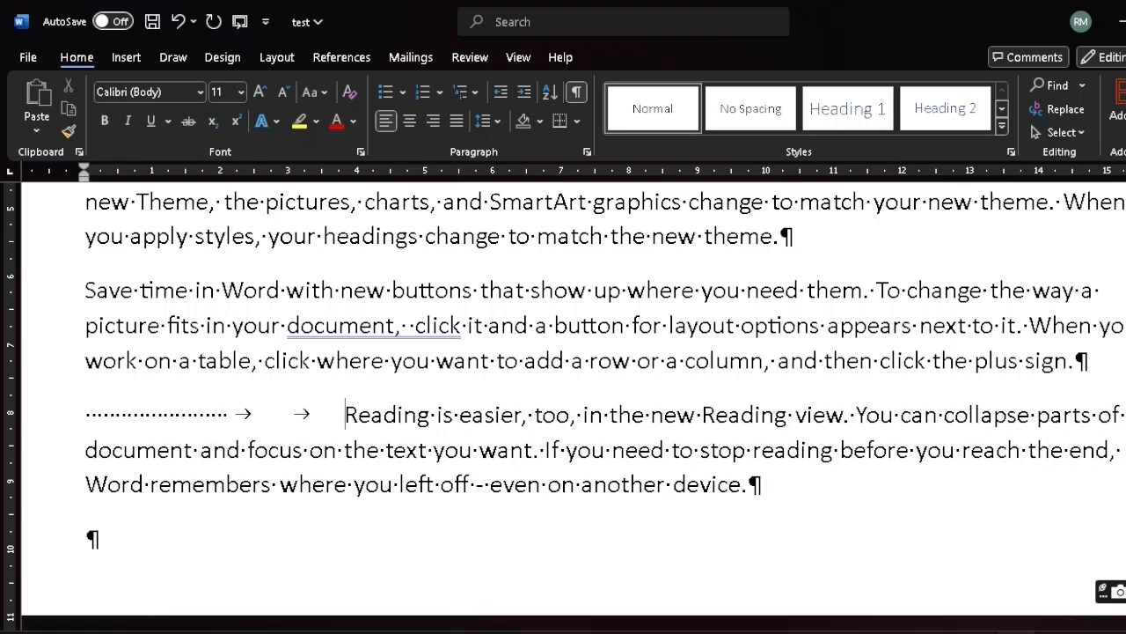
key(Tab)
key(Tab)
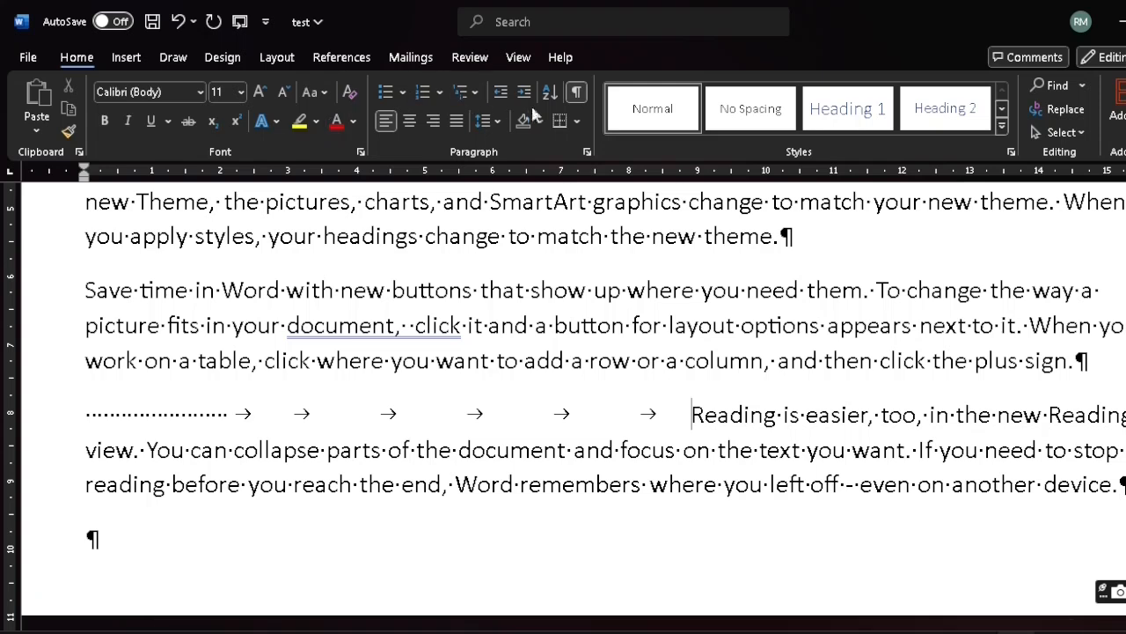
Hide the formatting marks, show them once more to review the whole document, and leave them hidden
click(576, 94)
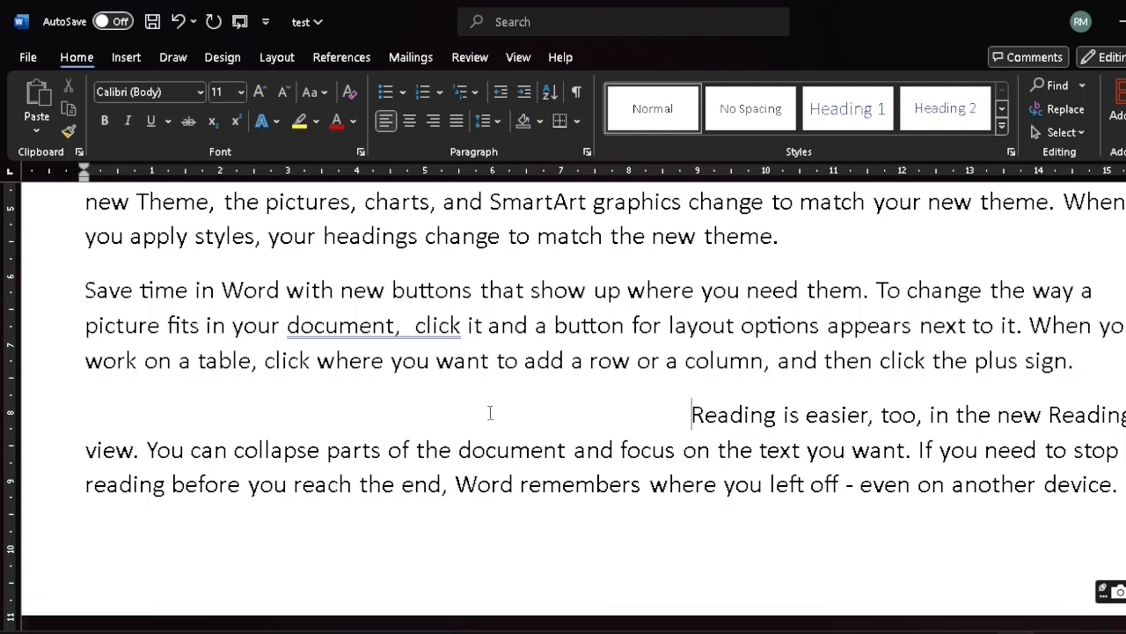
scroll(453, 369, up, 10)
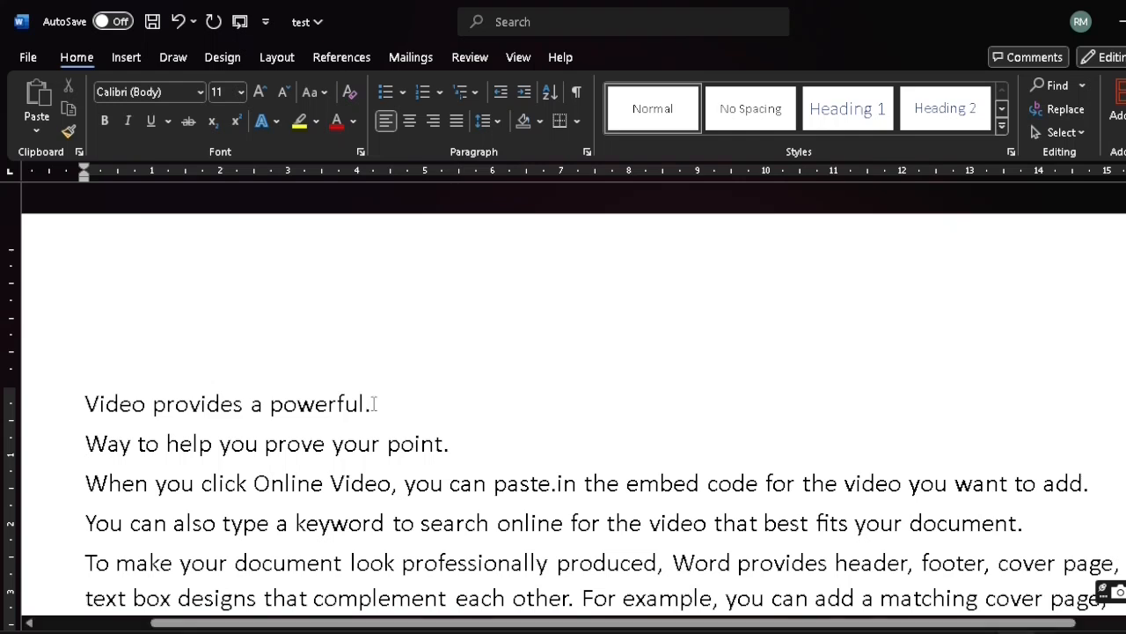
click(573, 99)
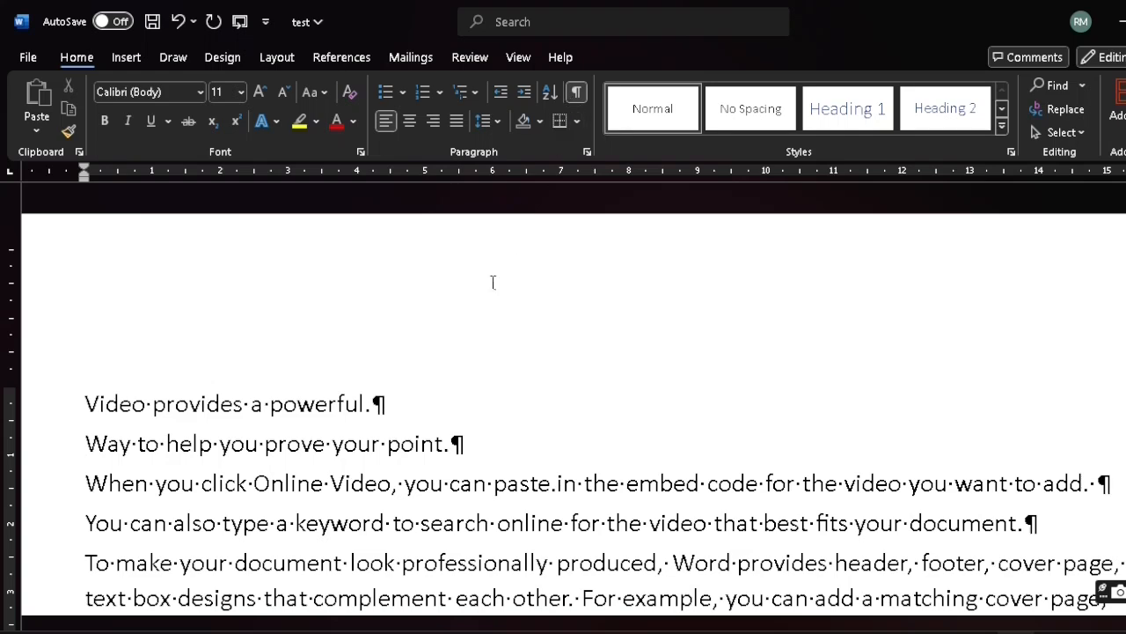
scroll(563, 414, down, 3)
scroll(568, 406, down, 2)
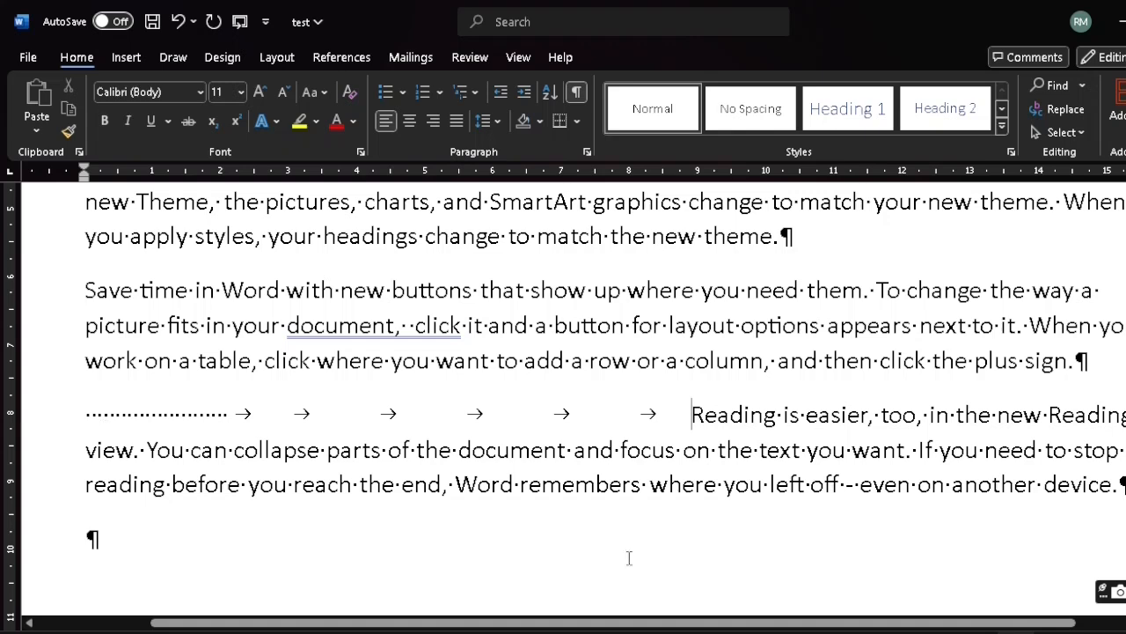
scroll(629, 557, up, 8)
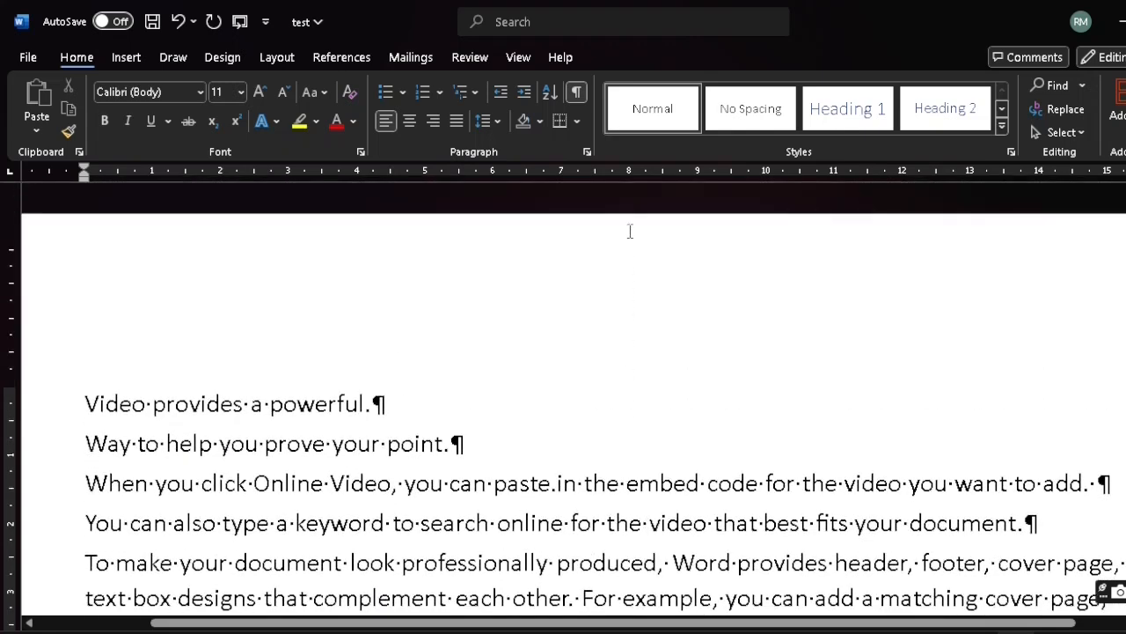
click(575, 95)
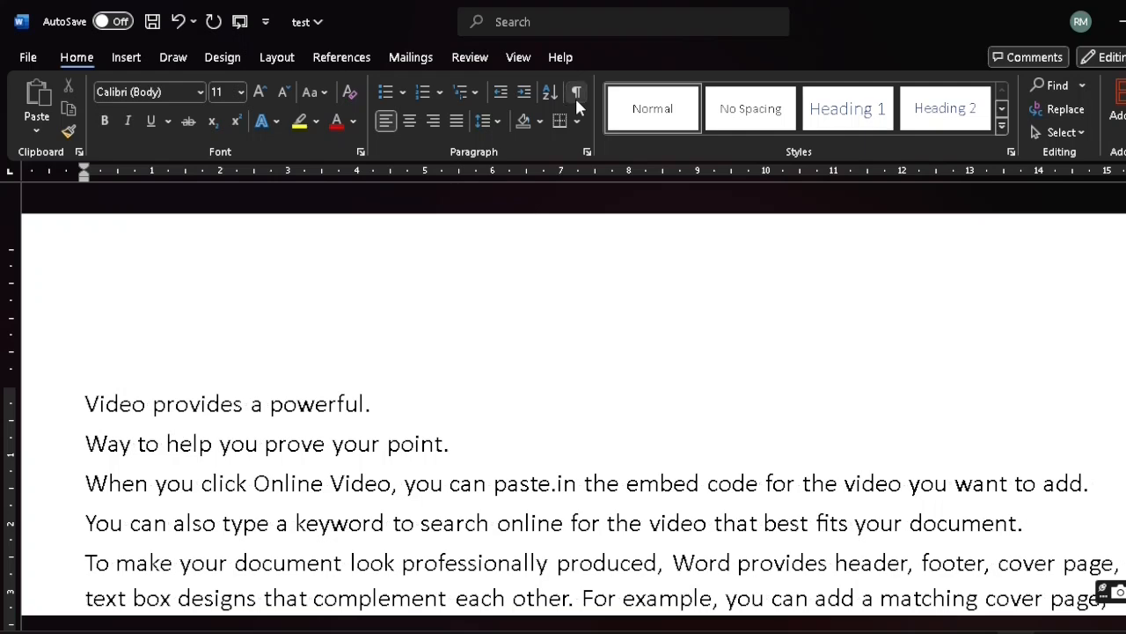
scroll(528, 277, down, 3)
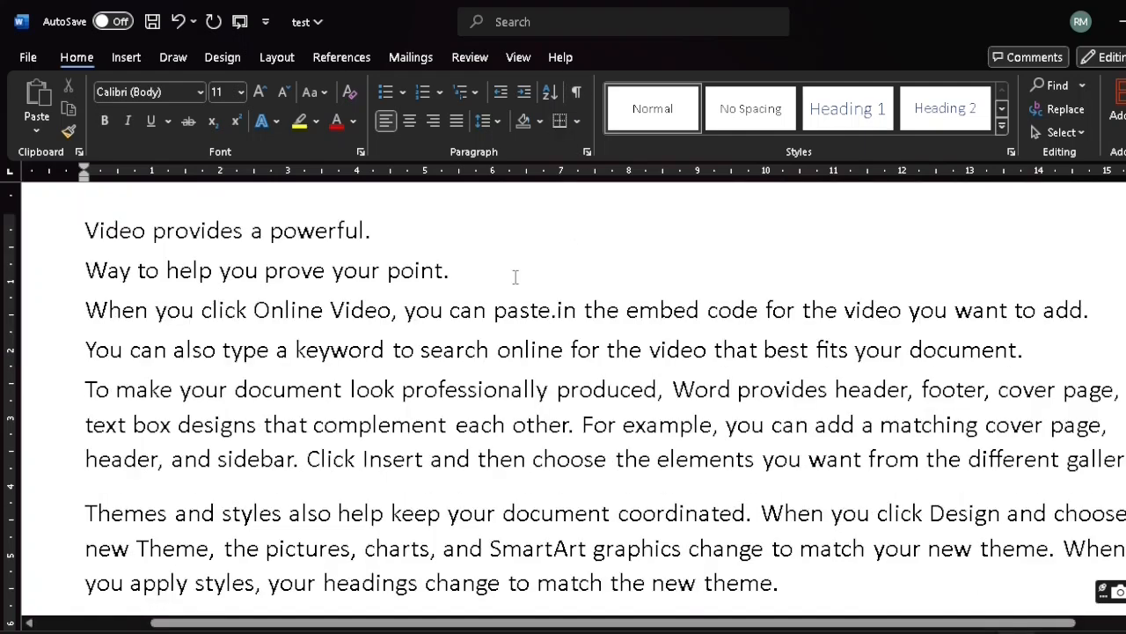
click(576, 123)
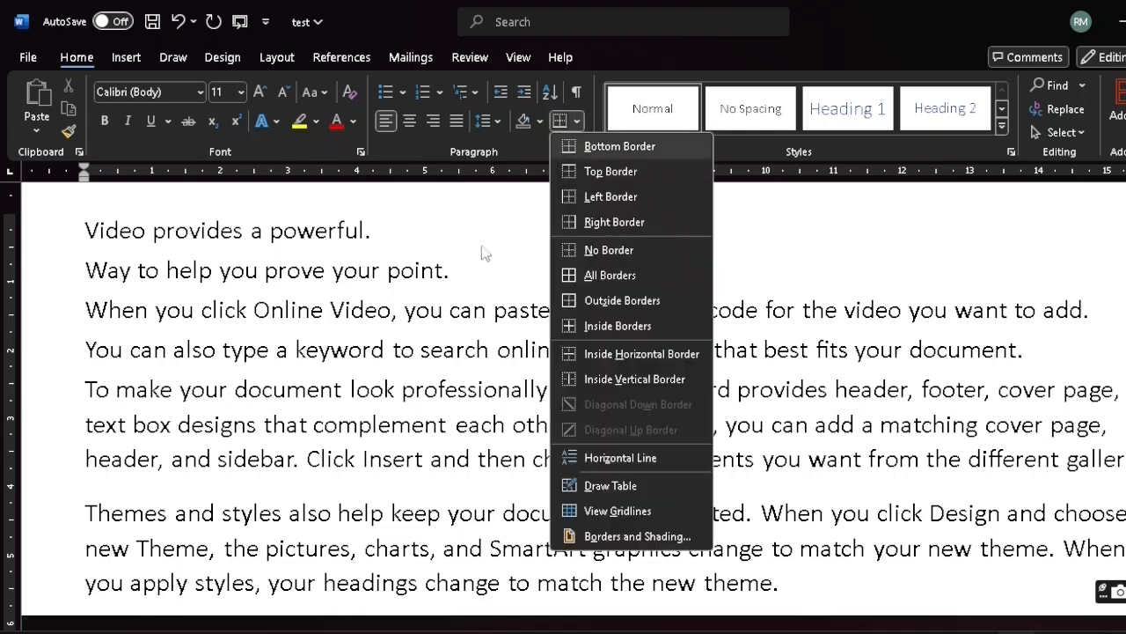
click(458, 269)
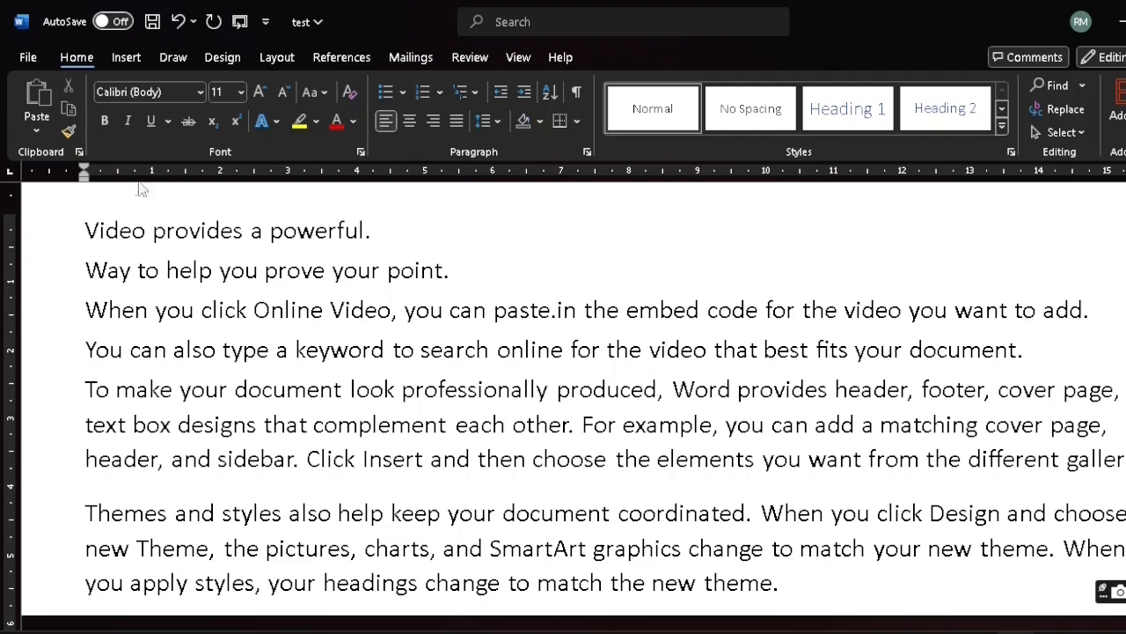
Select the document's paragraphs, apply all borders to them, look over the bordered text and deselect it
drag(81, 230, 437, 382)
scroll(437, 382, up, 8)
scroll(459, 429, up, 6)
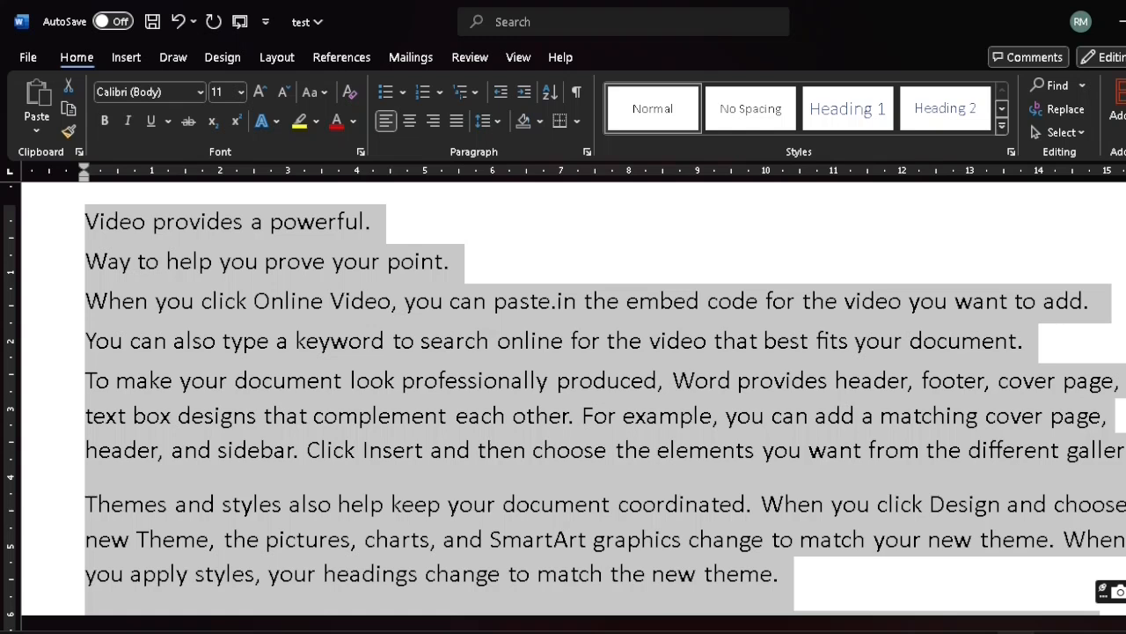
click(579, 121)
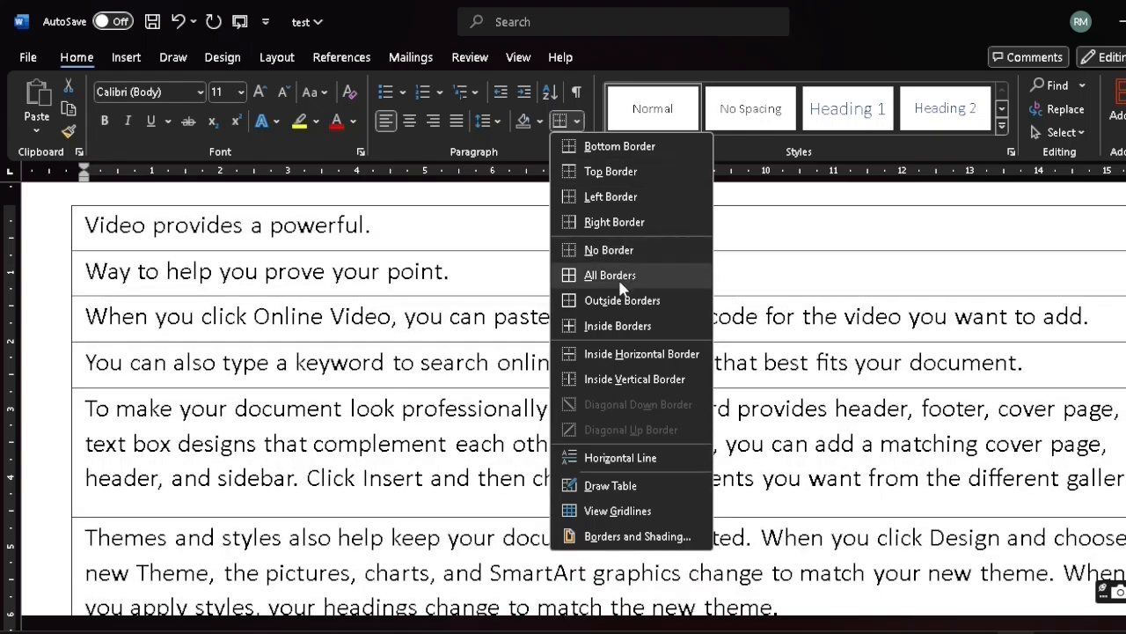
click(610, 276)
scroll(616, 289, down, 3)
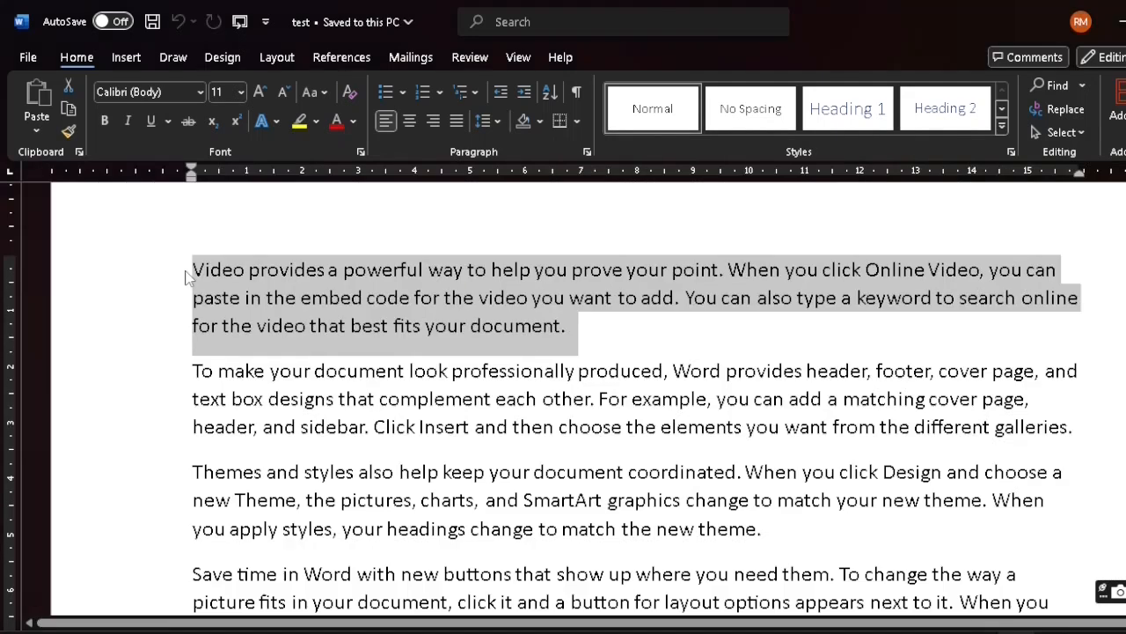
click(187, 278)
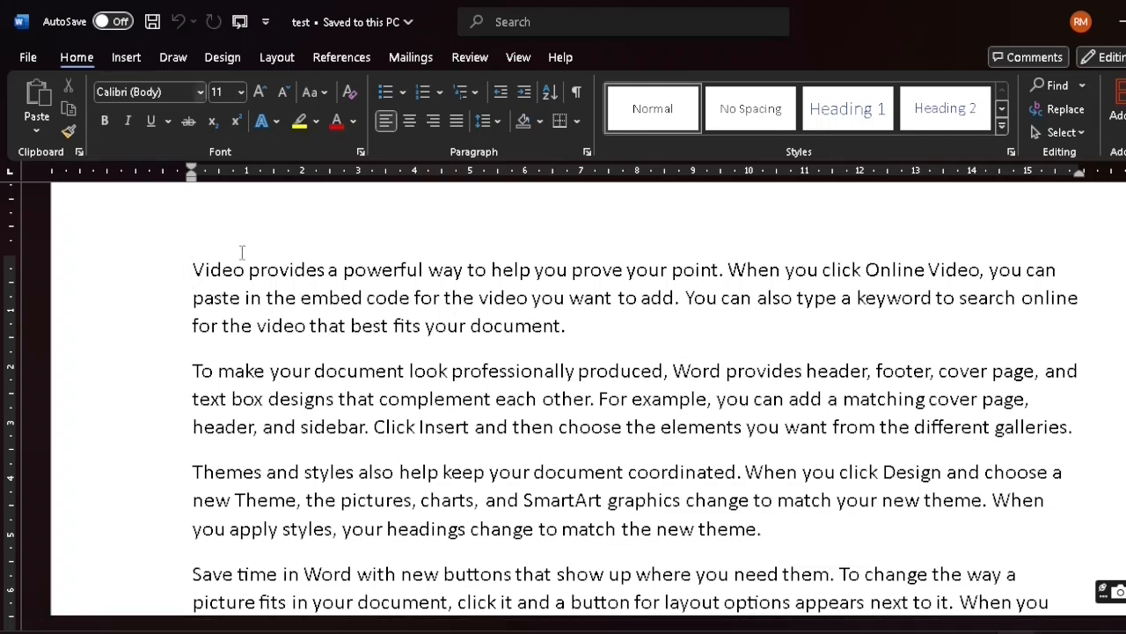
Shade the first paragraph, "Video provides a powerful way", with the light orange theme colour
drag(194, 270, 579, 327)
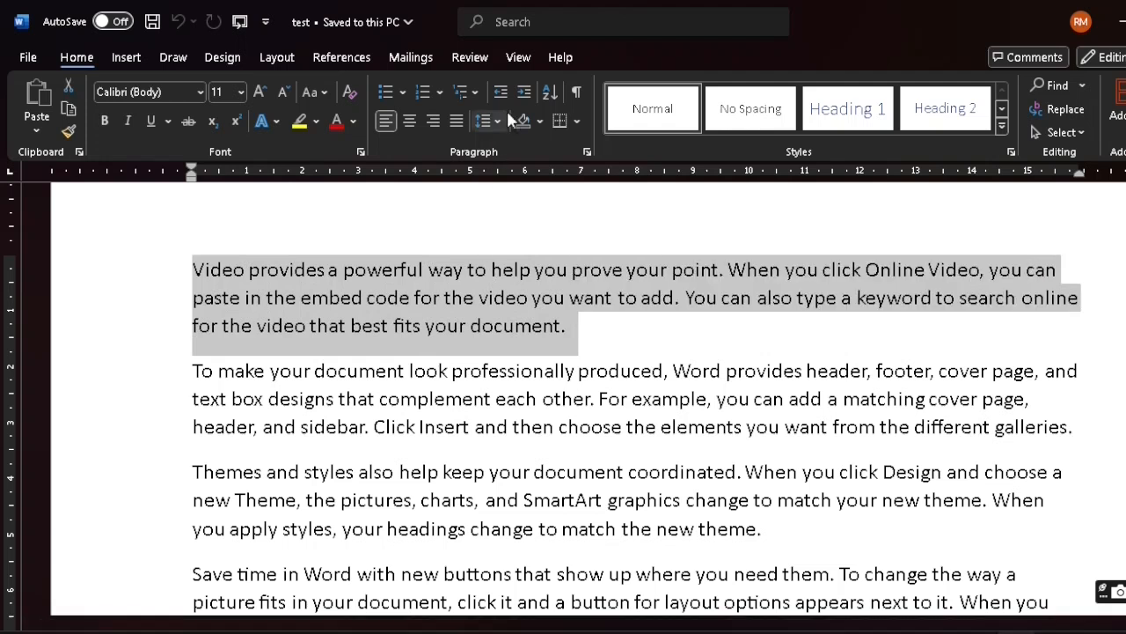
click(545, 121)
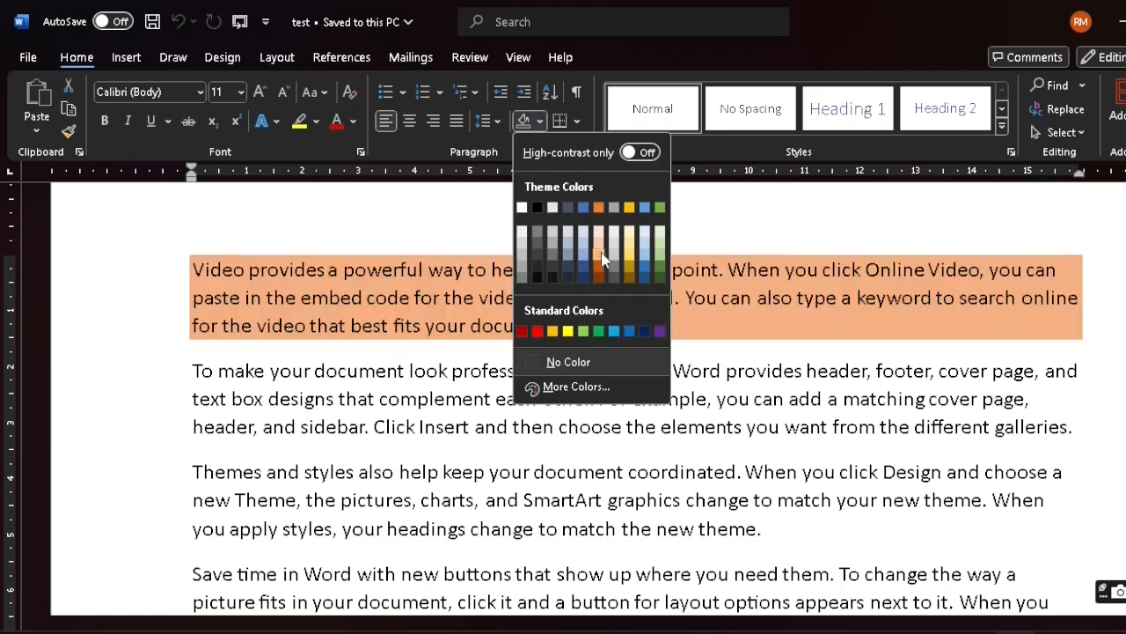
click(602, 257)
click(554, 326)
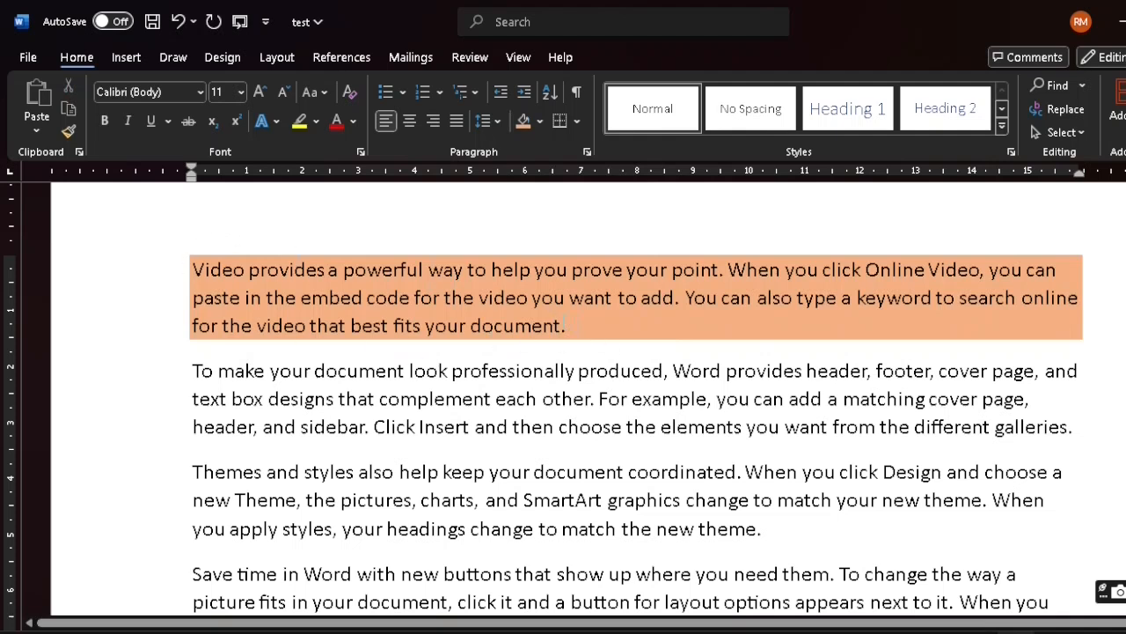
Shade the second paragraph, "To make your document look professionally produced", with standard green
scroll(564, 325, down, 1)
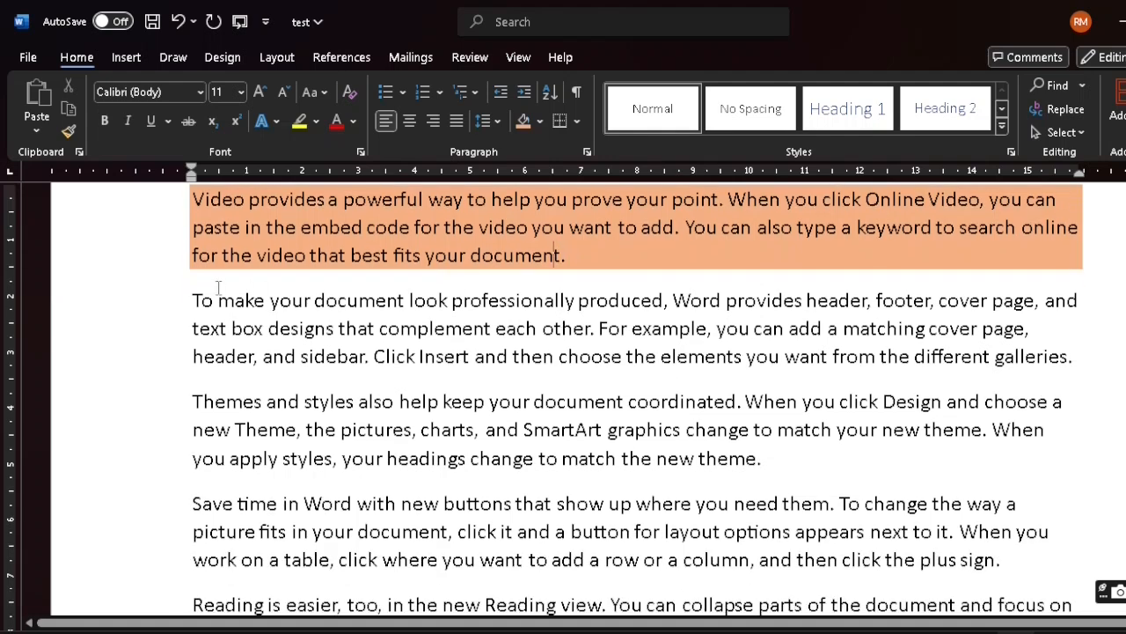
drag(194, 300, 1090, 359)
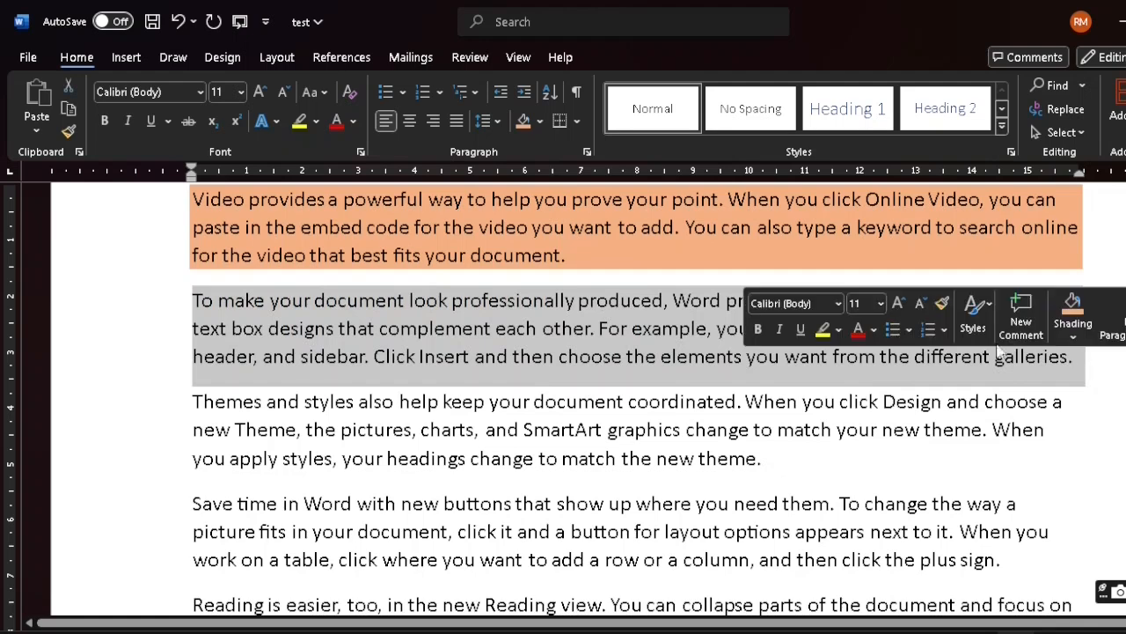
click(542, 120)
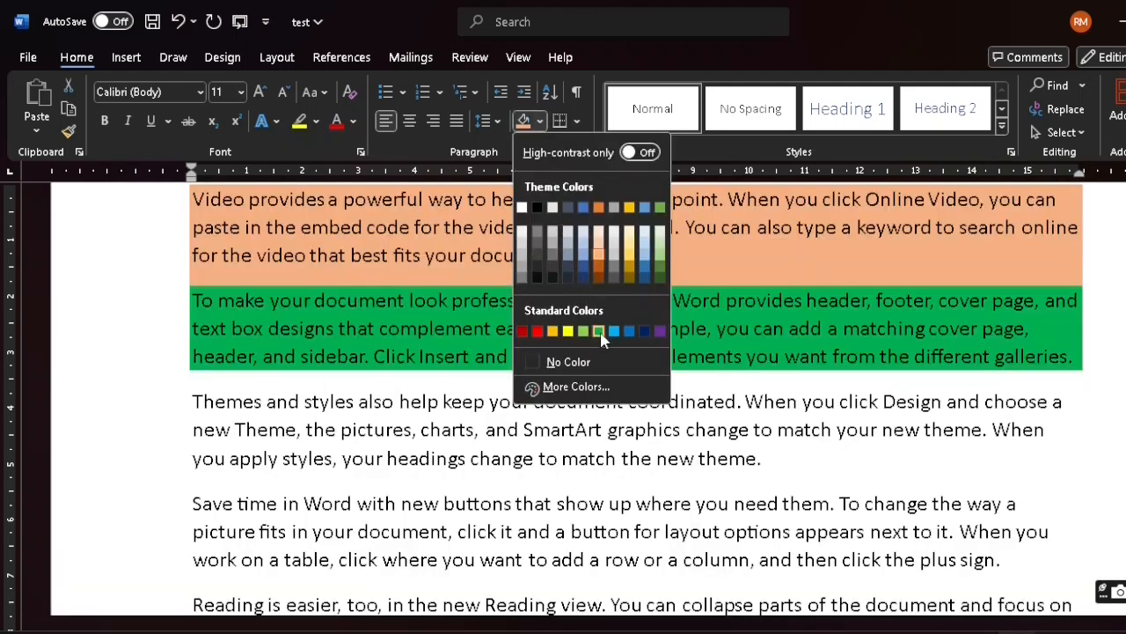
click(598, 331)
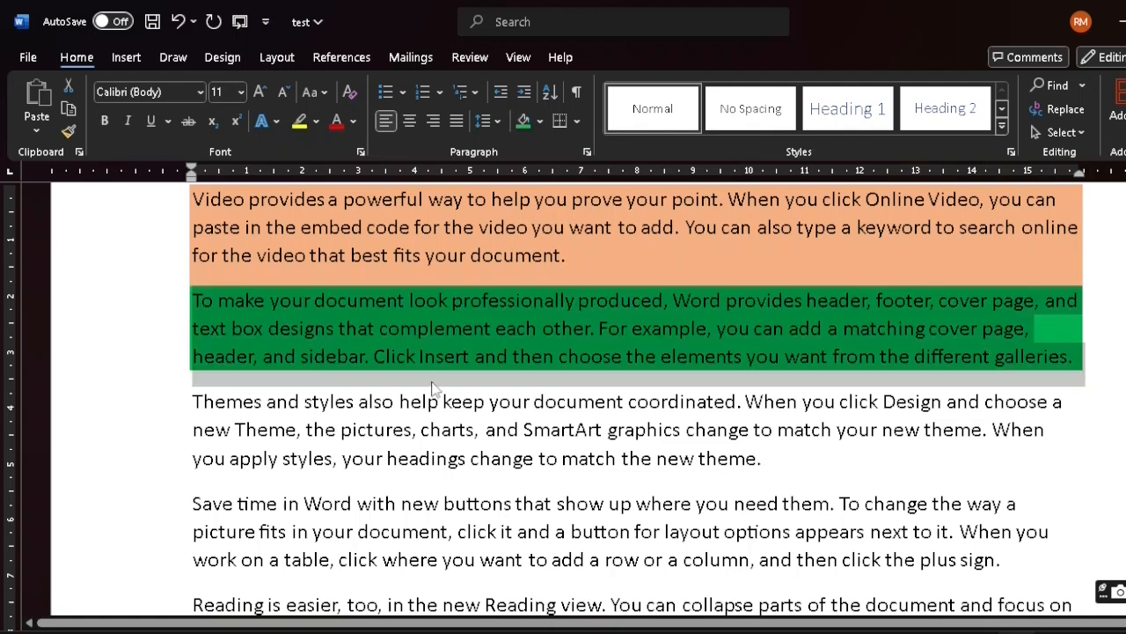
scroll(431, 387, up, 1)
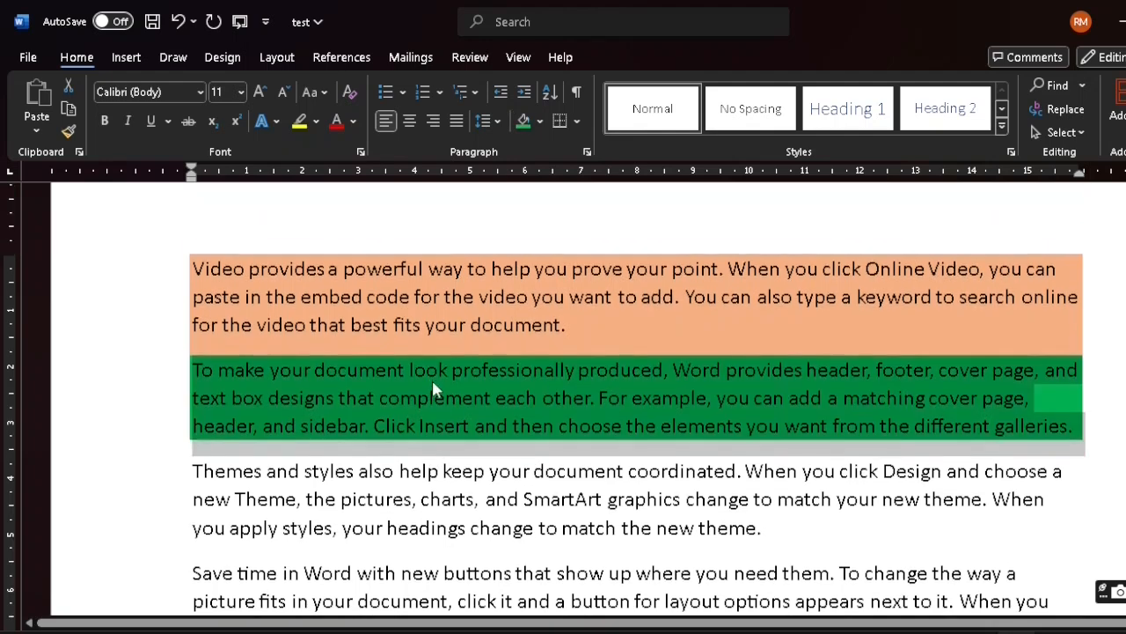
Undo the green and orange shading on the first two paragraphs and deselect the text
key(ctrl+z)
key(ctrl+z)
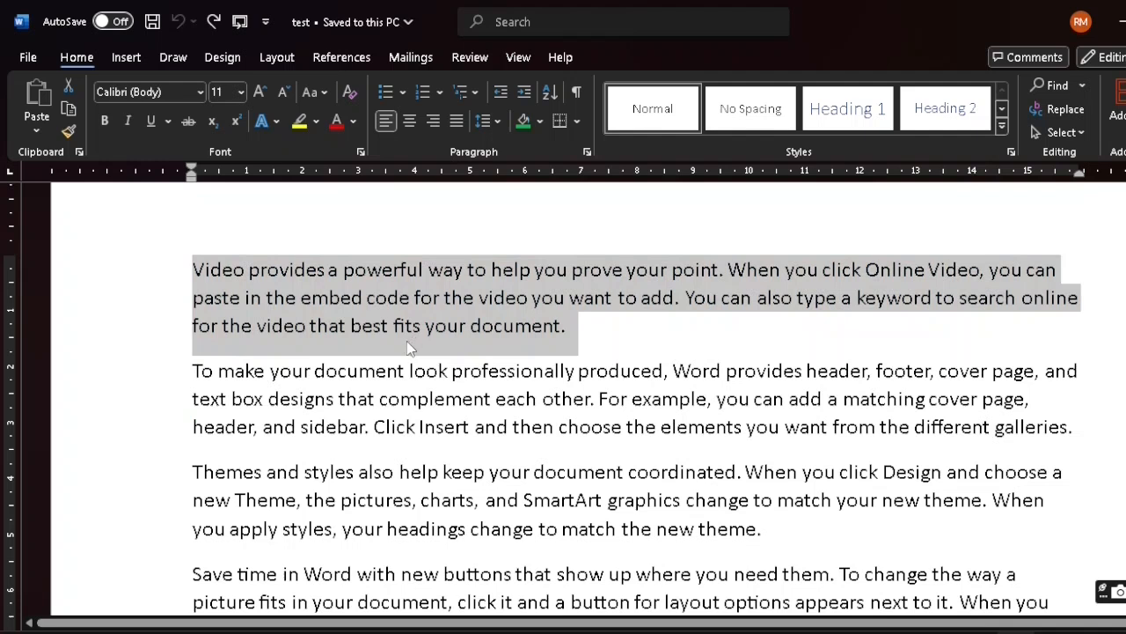
click(222, 328)
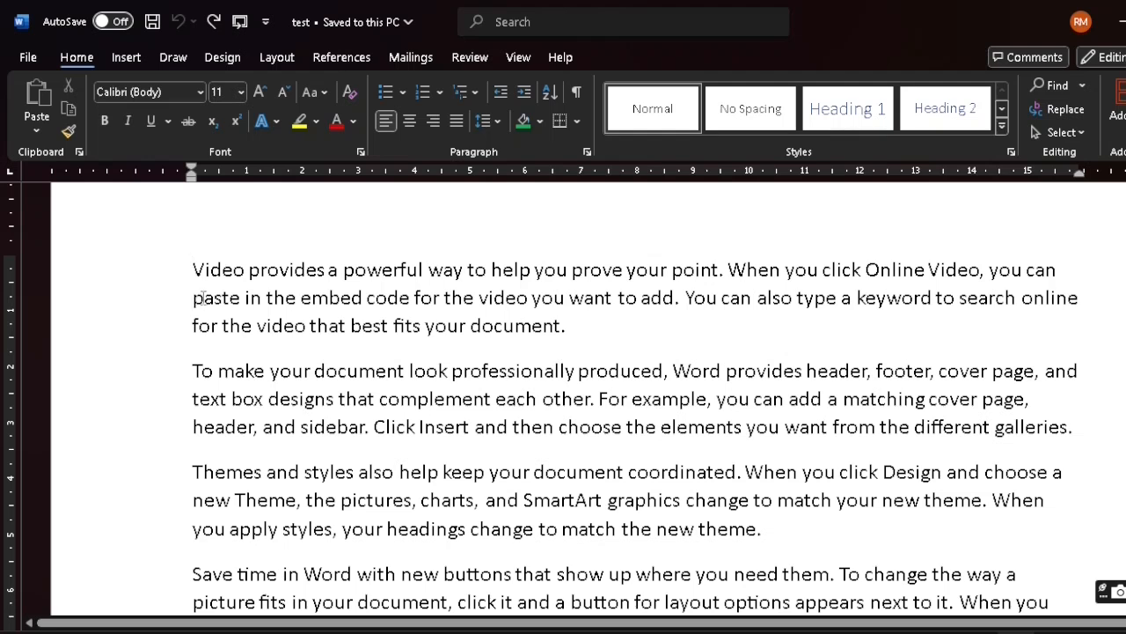
click(192, 298)
Try 2.0 line spacing on the whole first paragraph, then undo it
drag(190, 269, 617, 324)
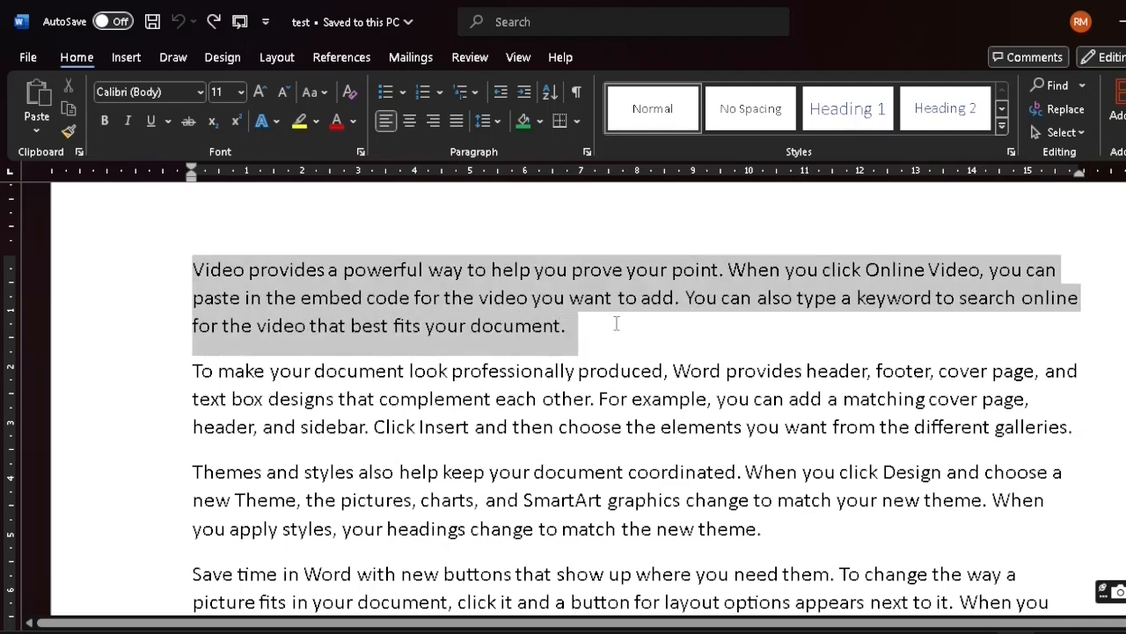
click(498, 123)
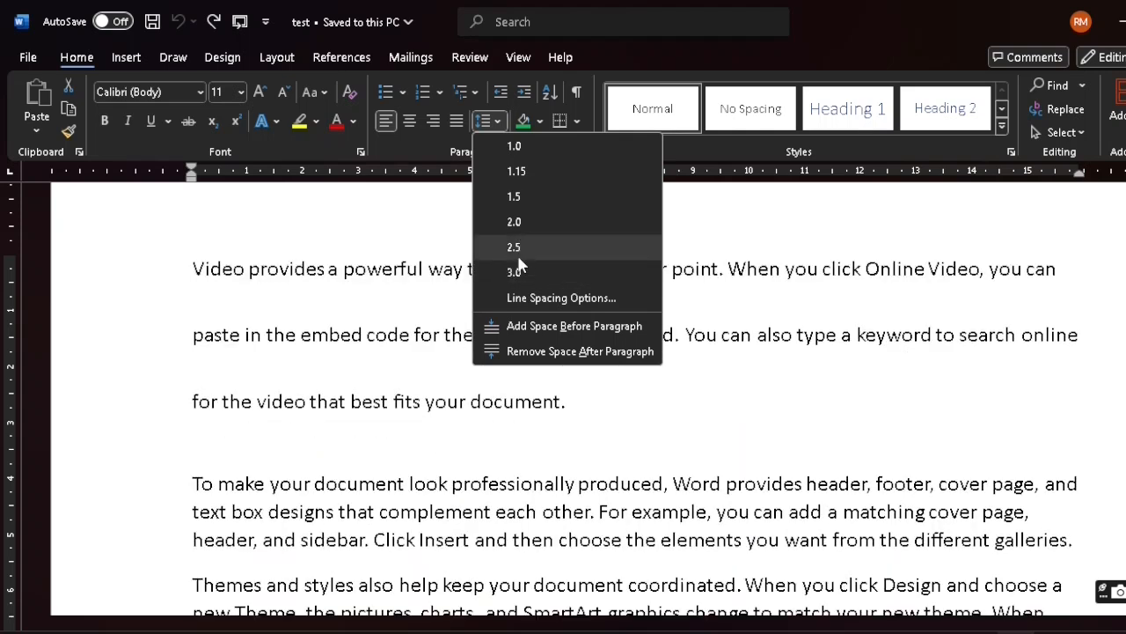
click(522, 222)
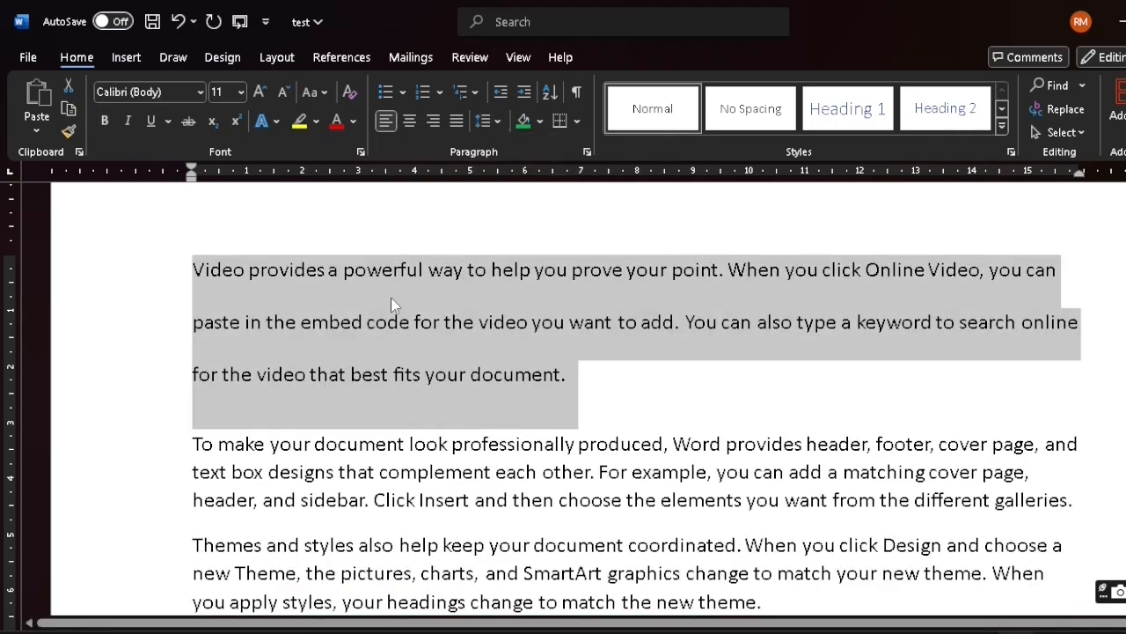
click(385, 300)
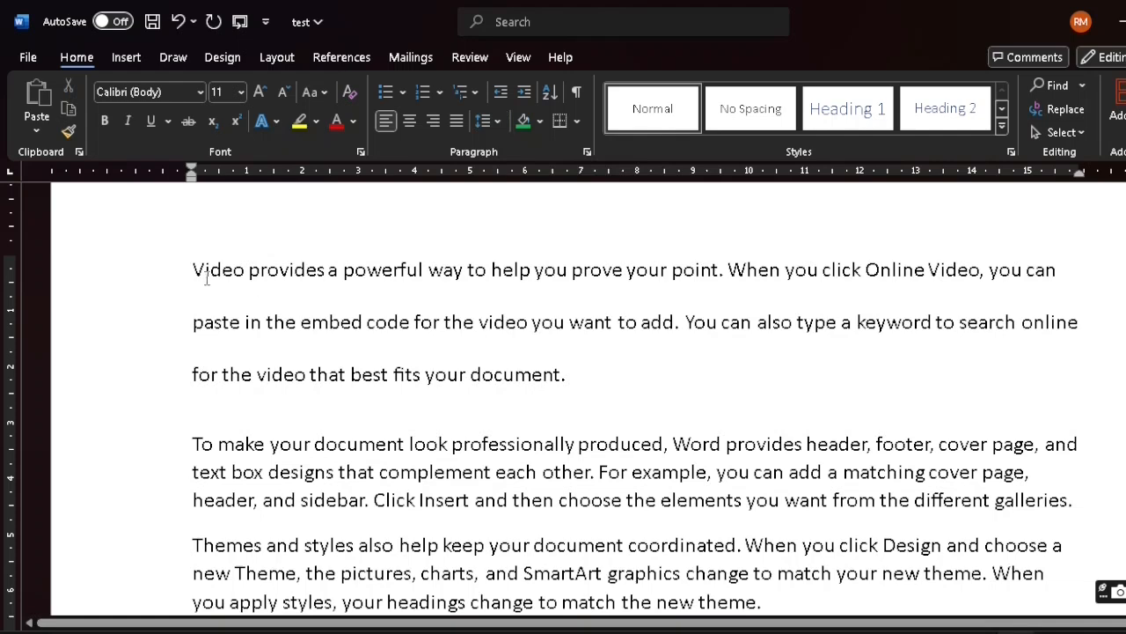
key(ctrl+z)
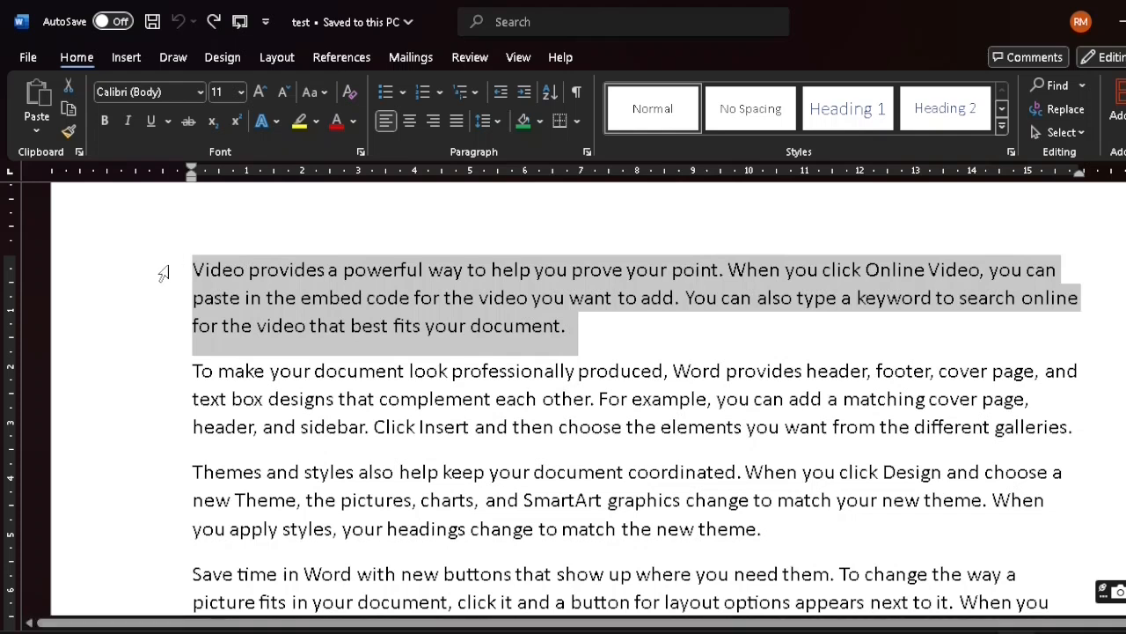
Review the first paragraph's indentation and spacing settings in the Paragraph dialog, then dismiss it and deselect the text
click(498, 119)
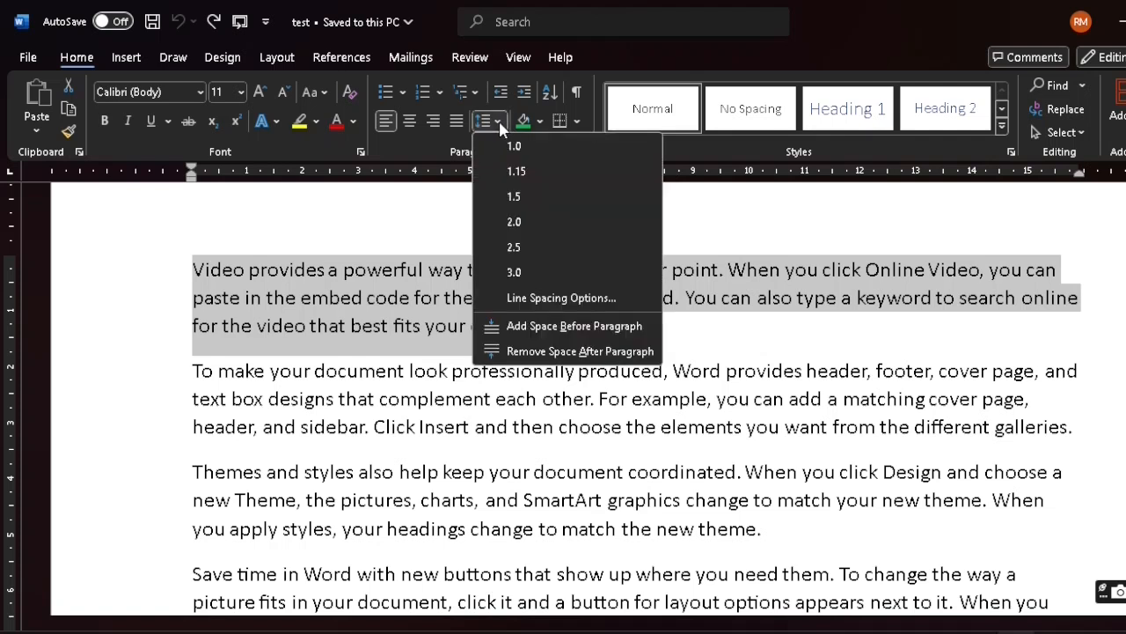
click(530, 300)
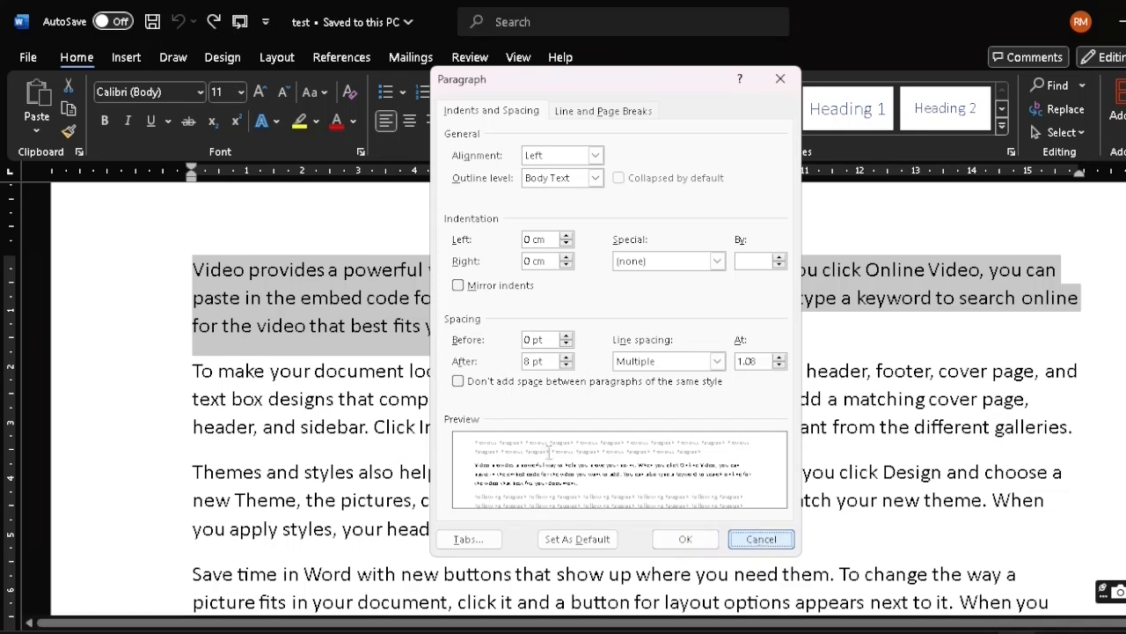
click(760, 538)
click(569, 326)
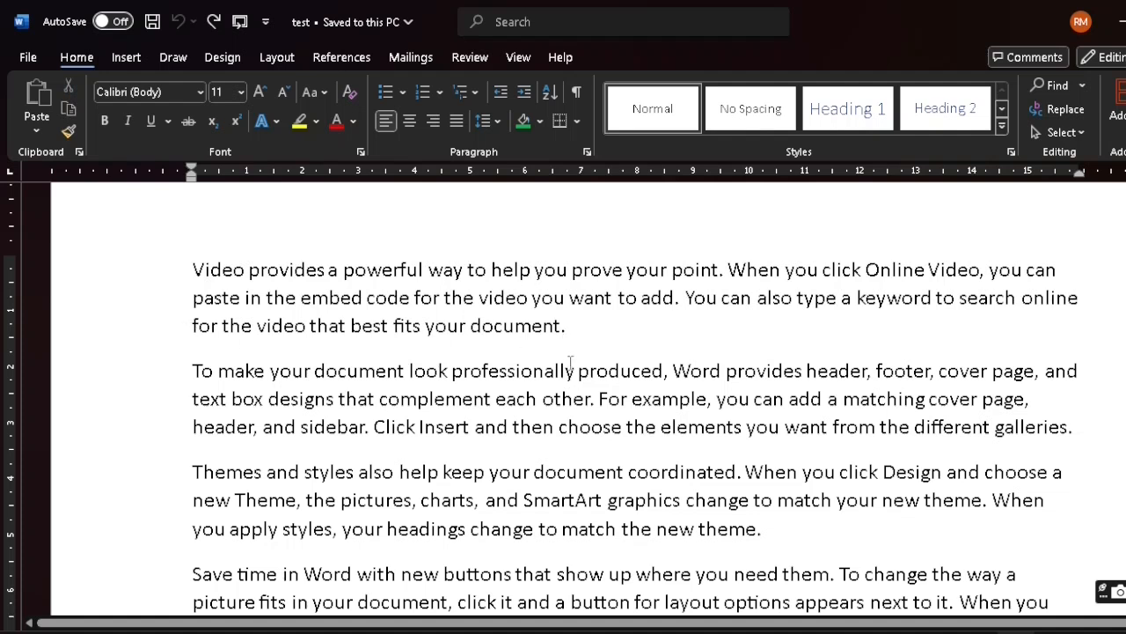
Set the first paragraph's spacing after to 20 pt and check the gap above the second paragraph
click(500, 121)
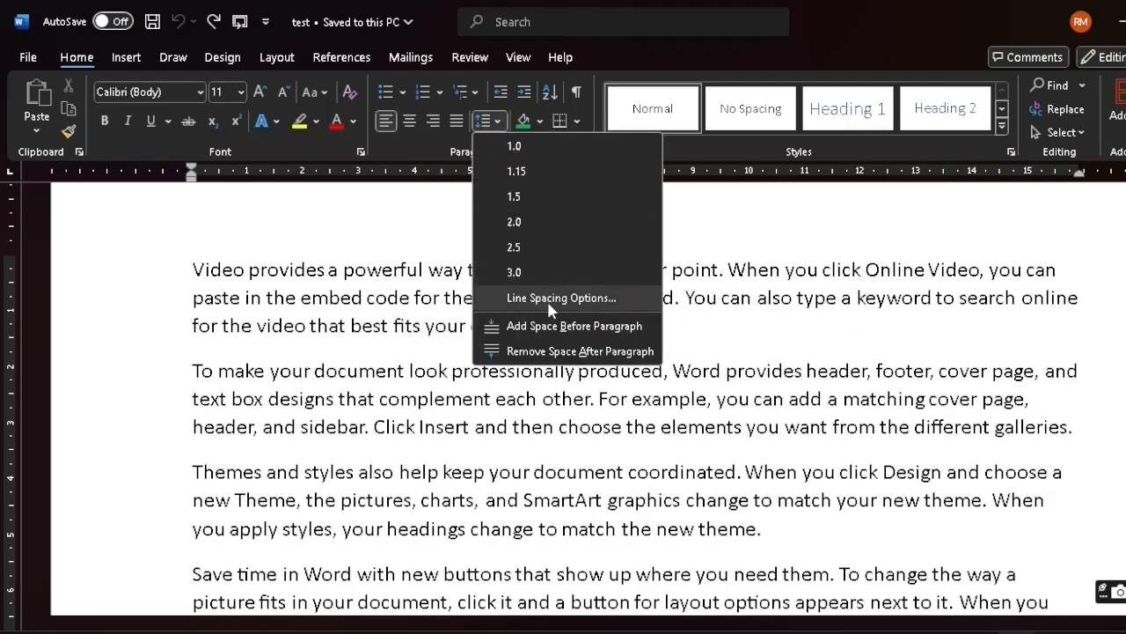
click(547, 301)
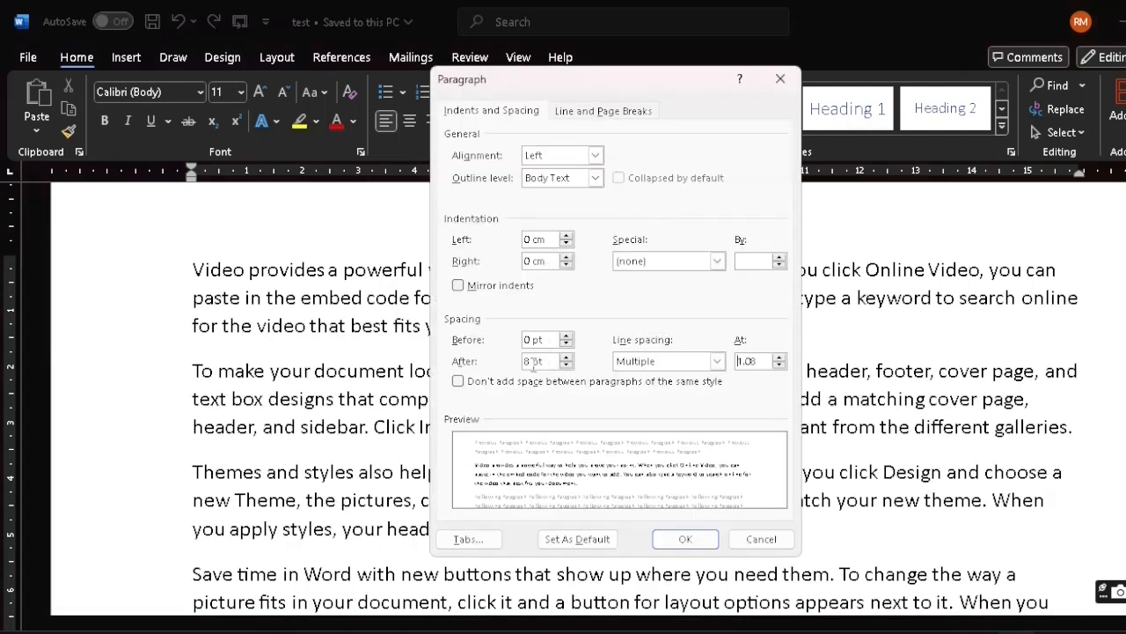
click(532, 361)
key(BackSpace)
text(20)
drag(671, 88, 833, 78)
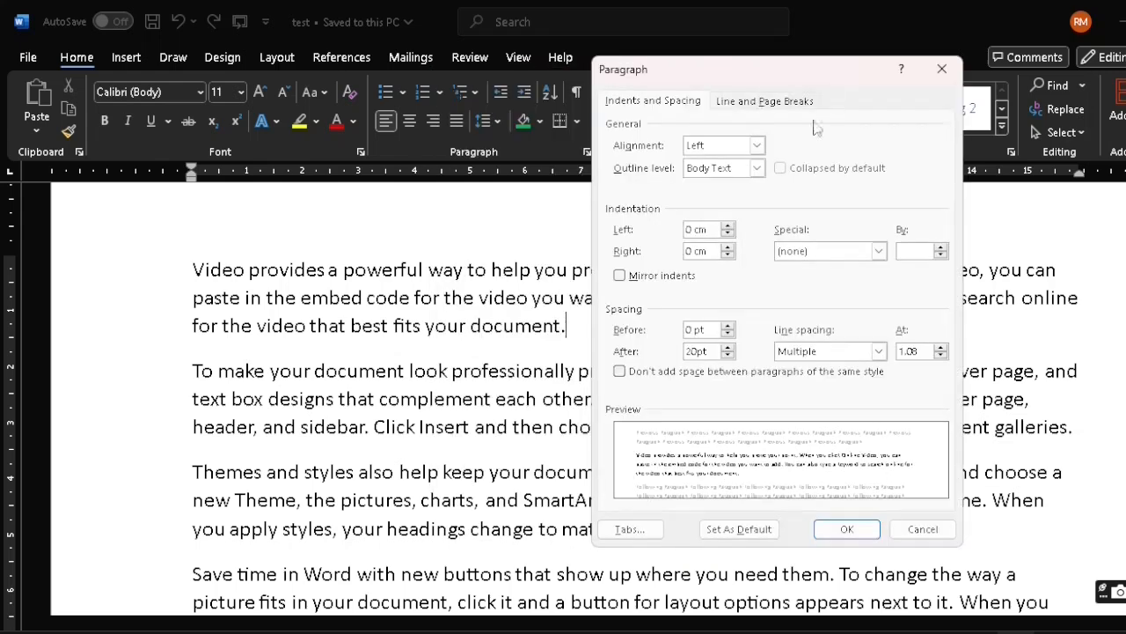
click(847, 532)
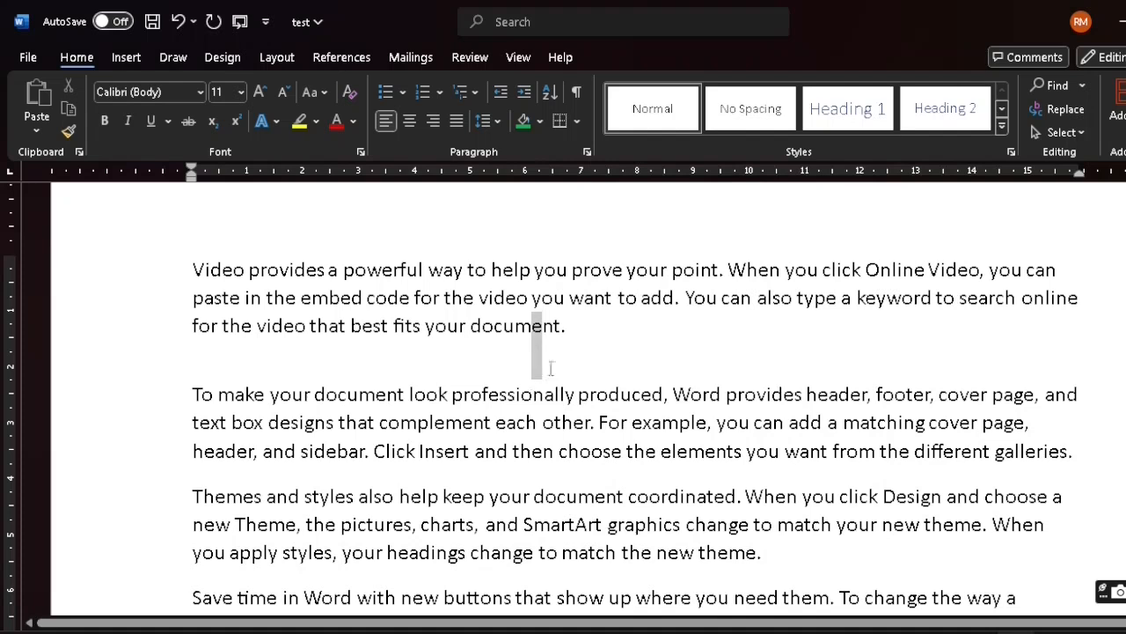
right_click(534, 354)
drag(569, 332, 574, 387)
click(552, 366)
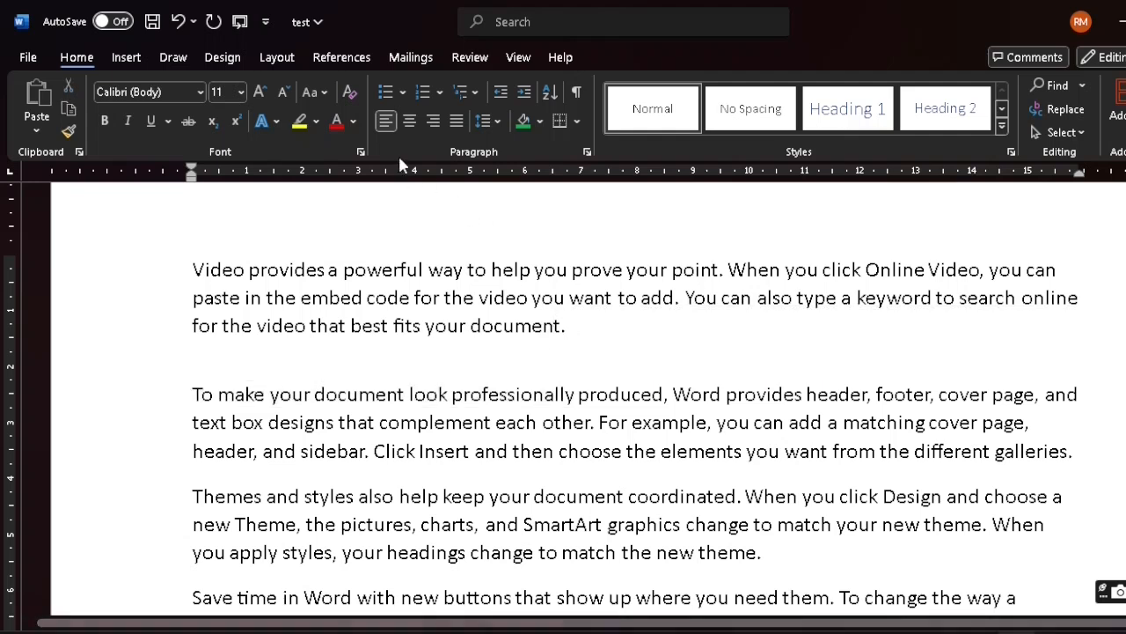
Set the spacing after the first paragraph to 40 pt
click(504, 123)
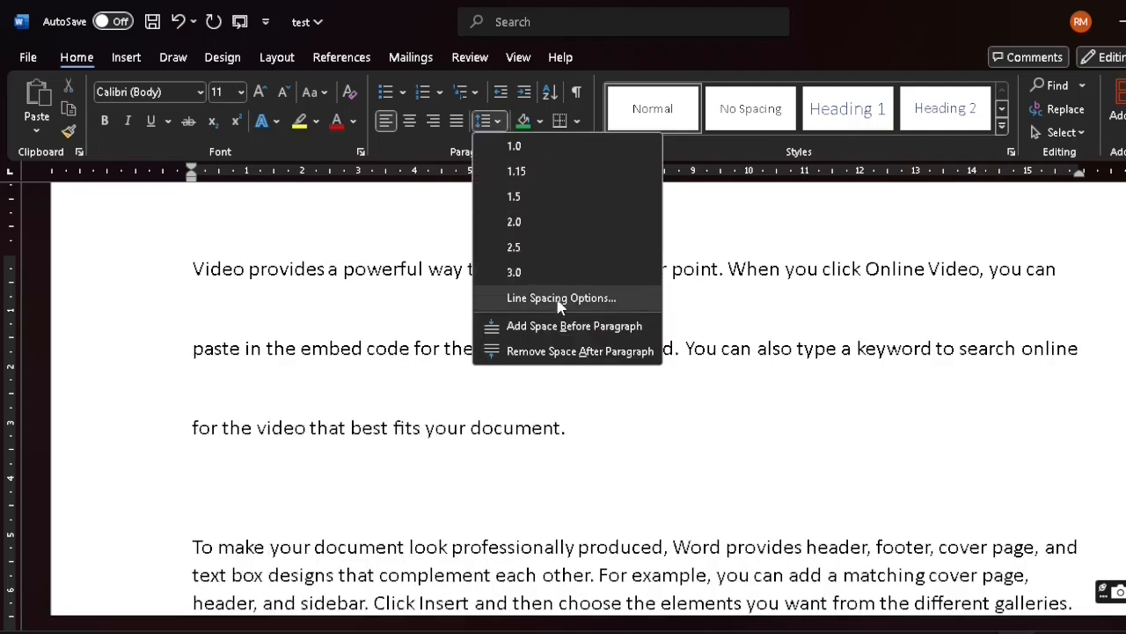
click(556, 297)
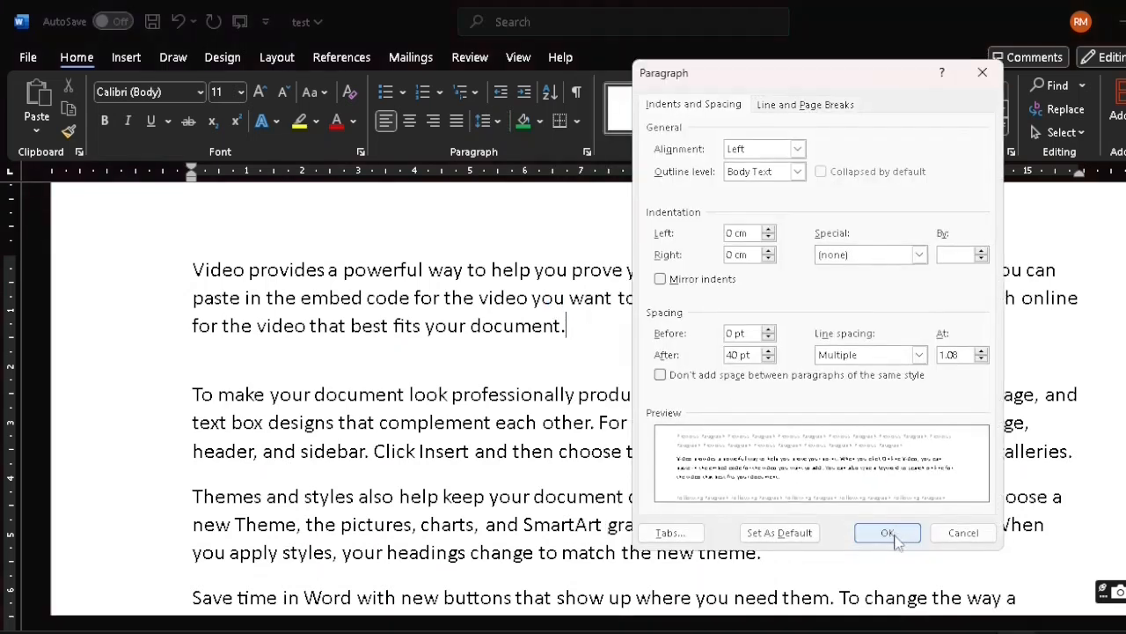
click(896, 535)
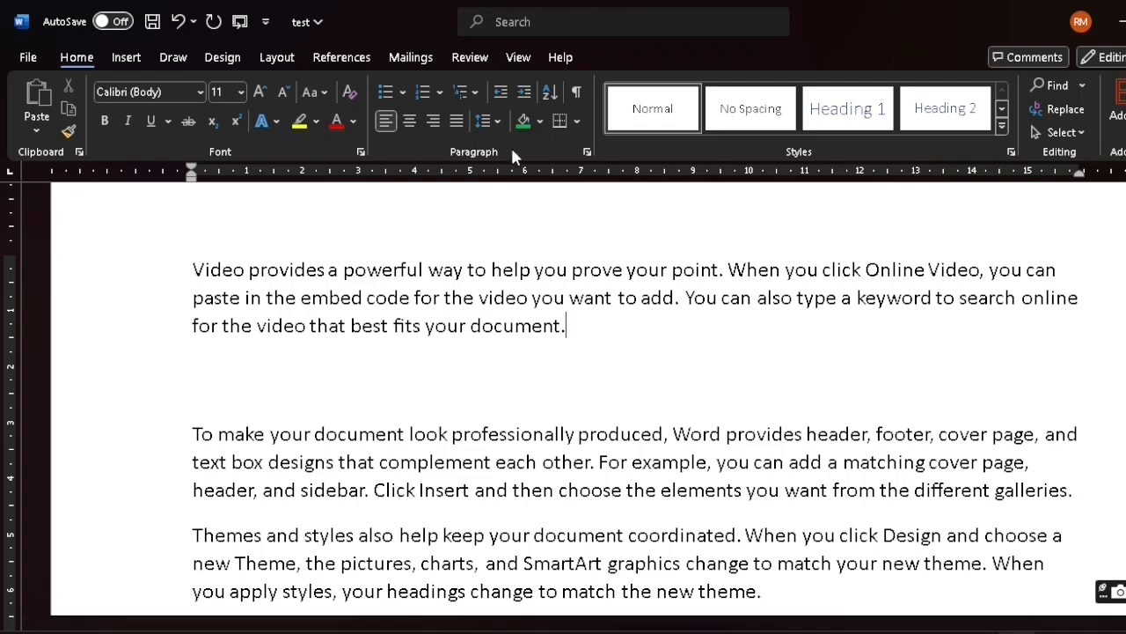
Set the spacing after the first paragraph to 4 pt
click(500, 123)
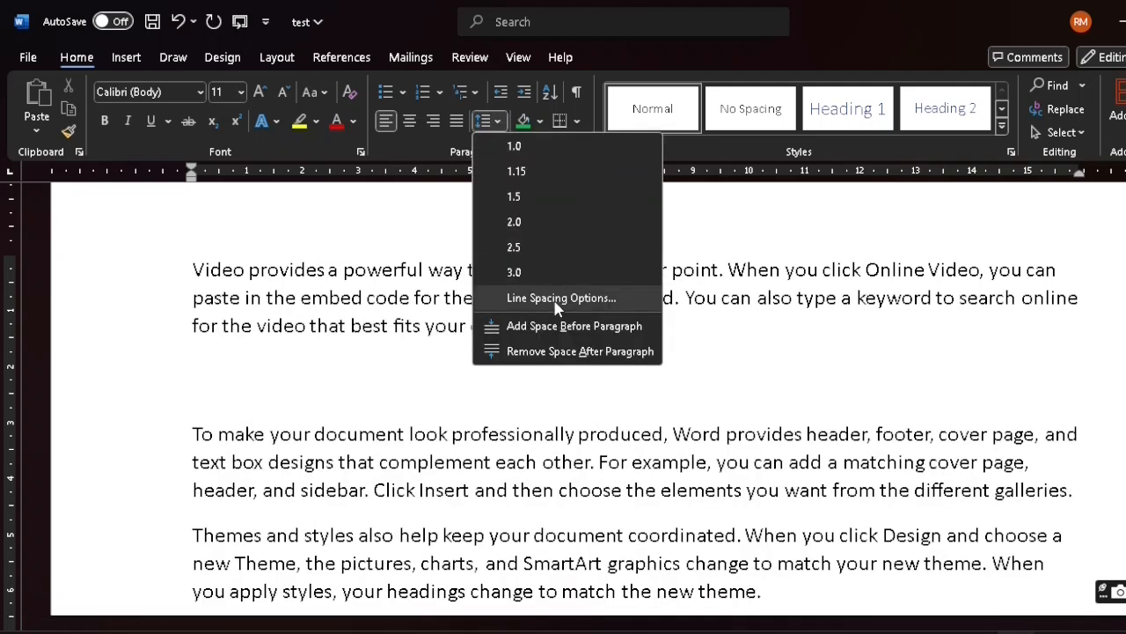
click(552, 297)
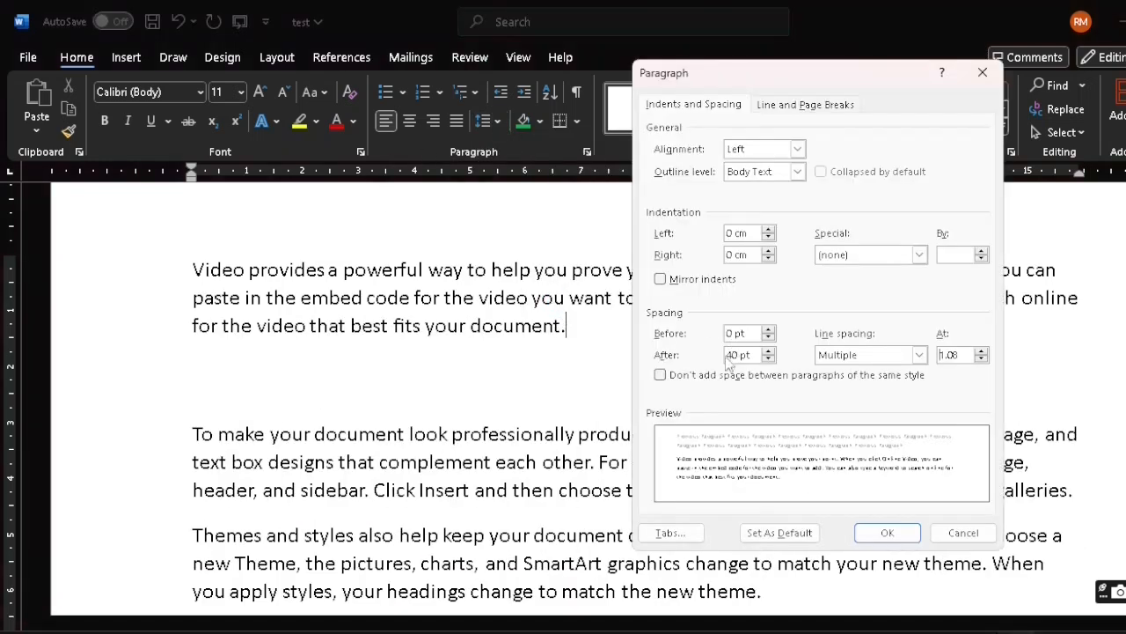
click(741, 358)
key(BackSpace)
key(BackSpace)
click(891, 533)
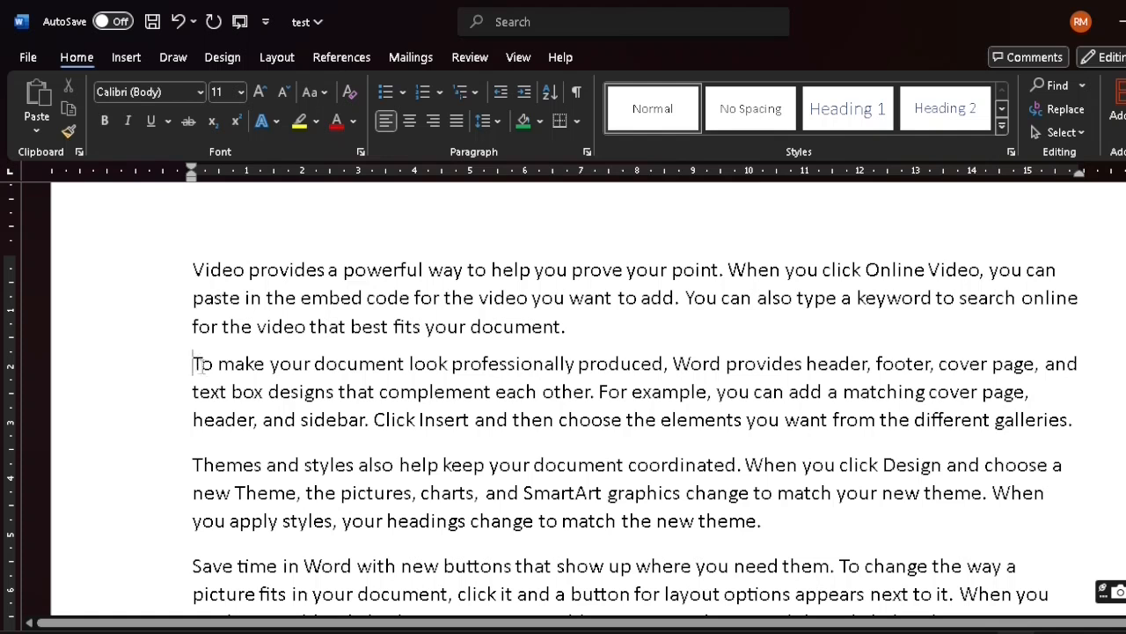
Try 20 pt spacing before the second paragraph, then undo it
drag(195, 365, 1085, 421)
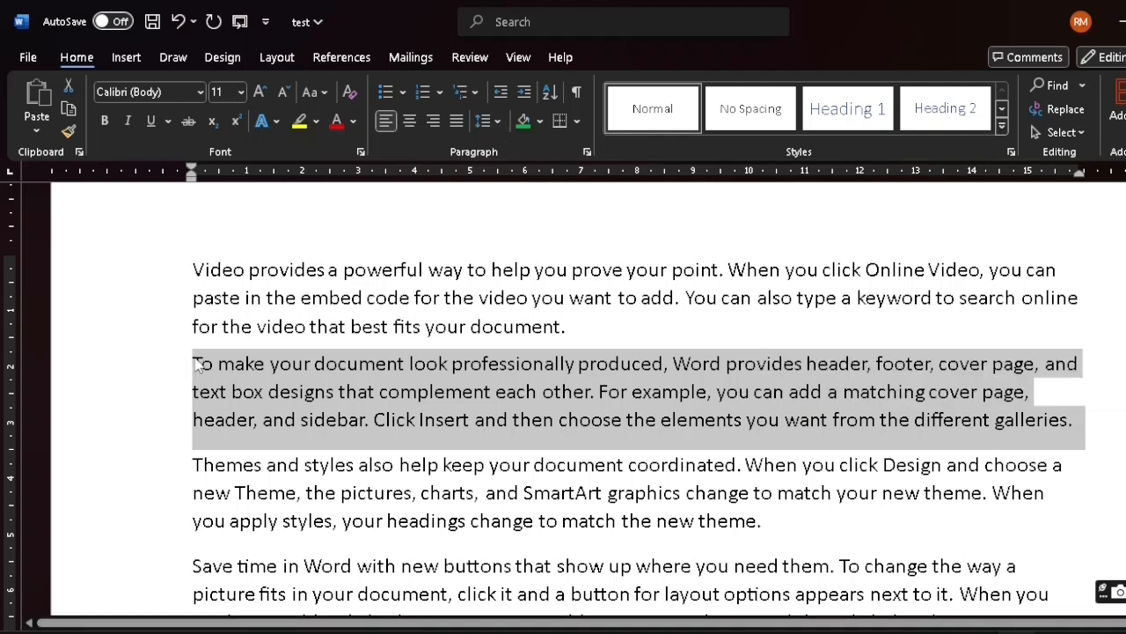
click(197, 365)
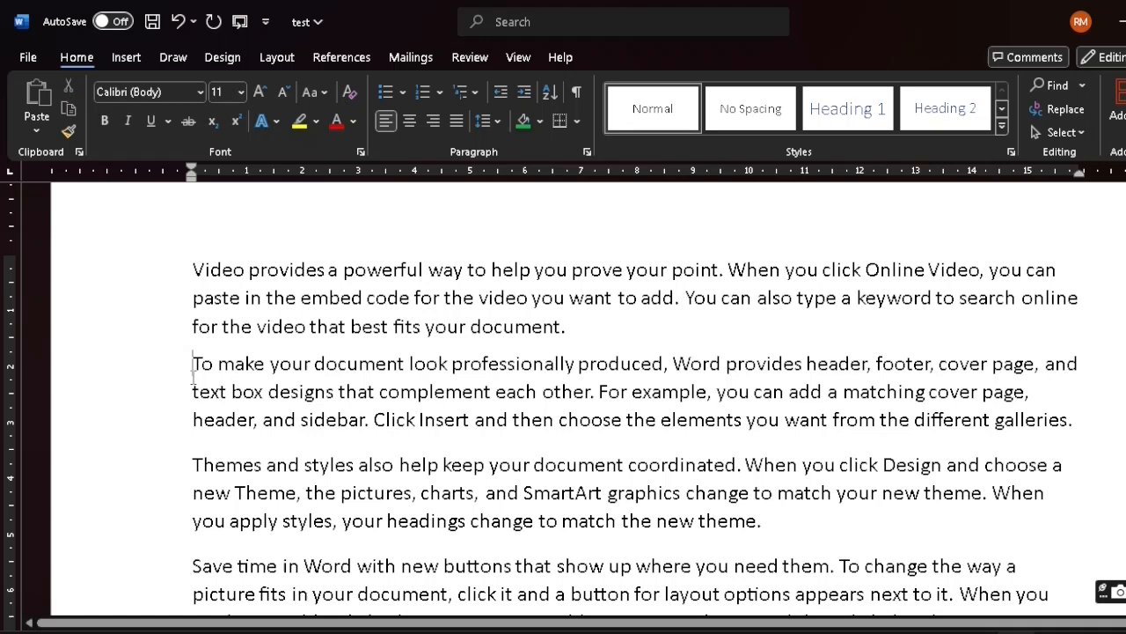
click(496, 121)
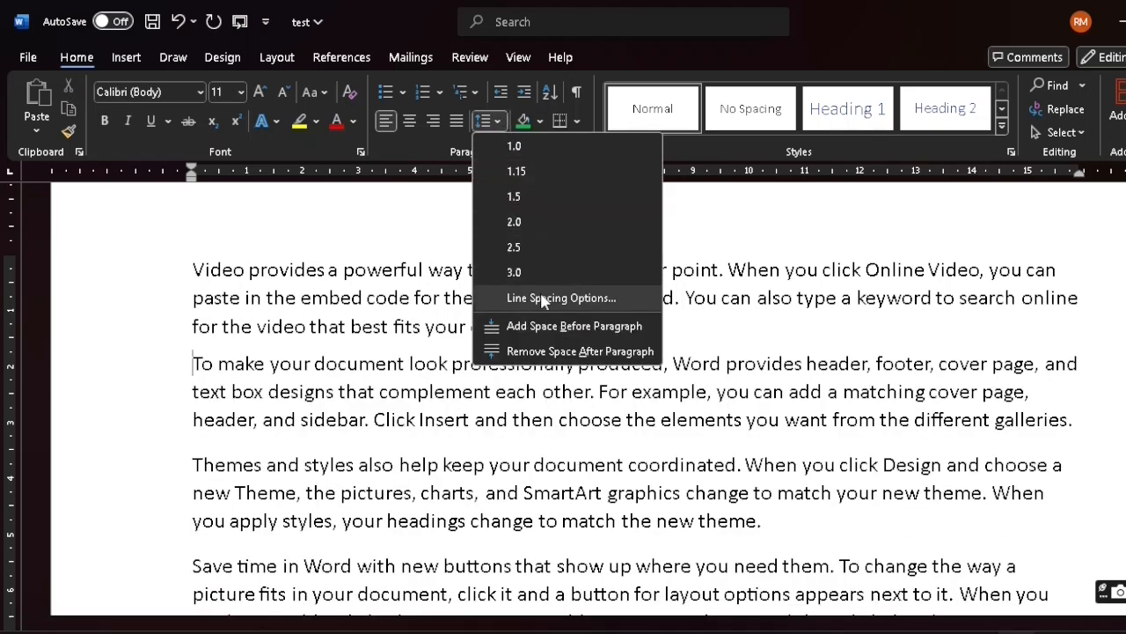
click(543, 299)
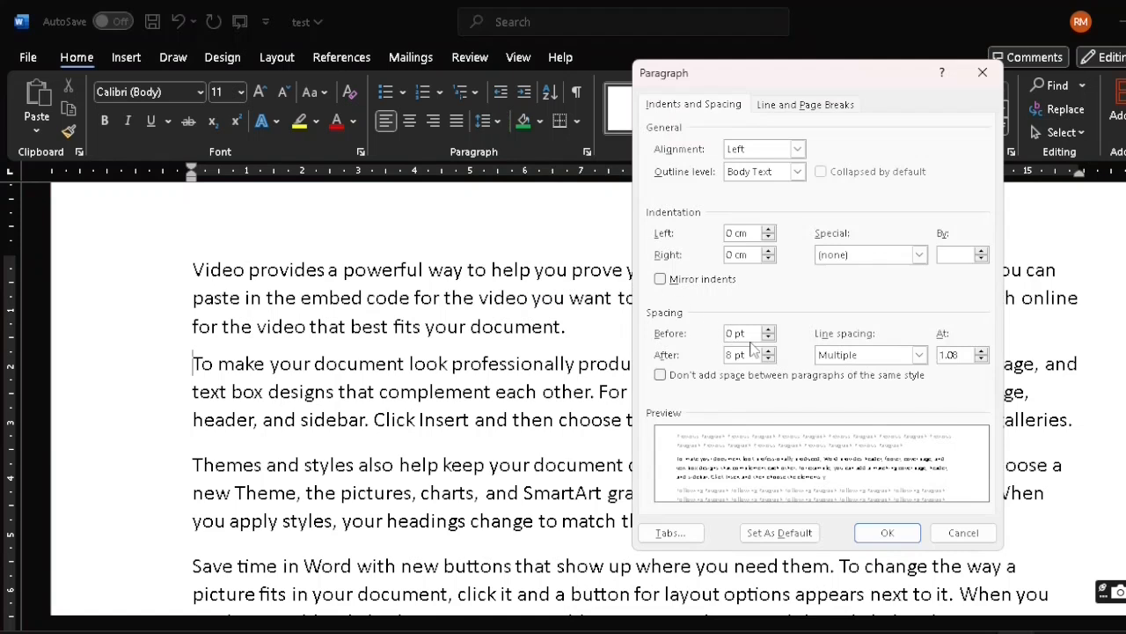
click(733, 334)
key(BackSpace)
text(20)
click(880, 535)
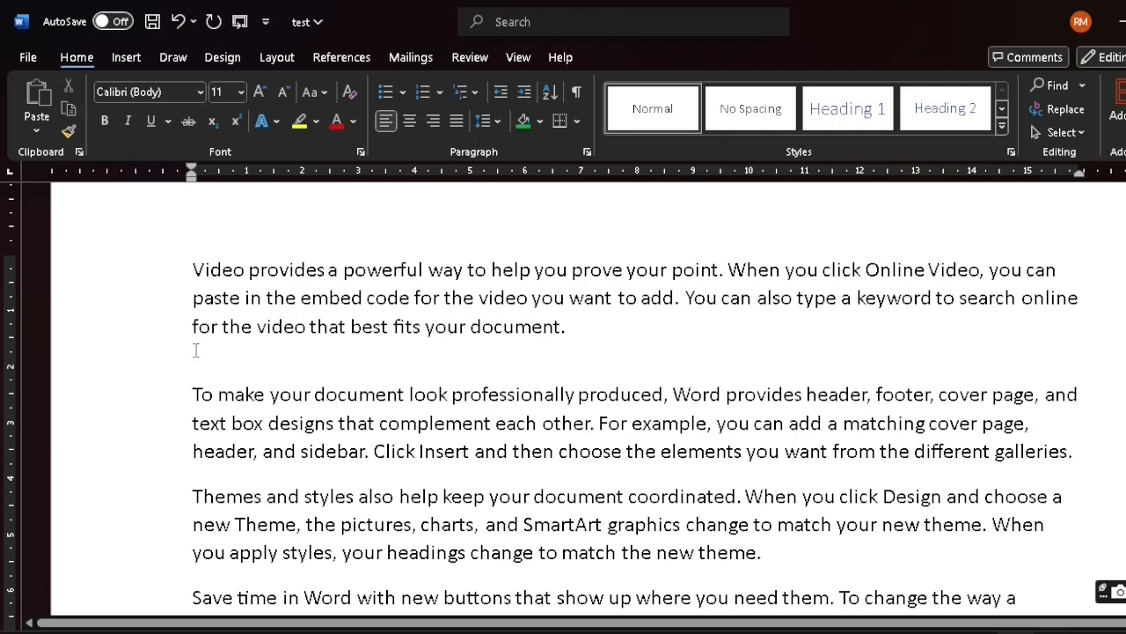
key(BackSpace)
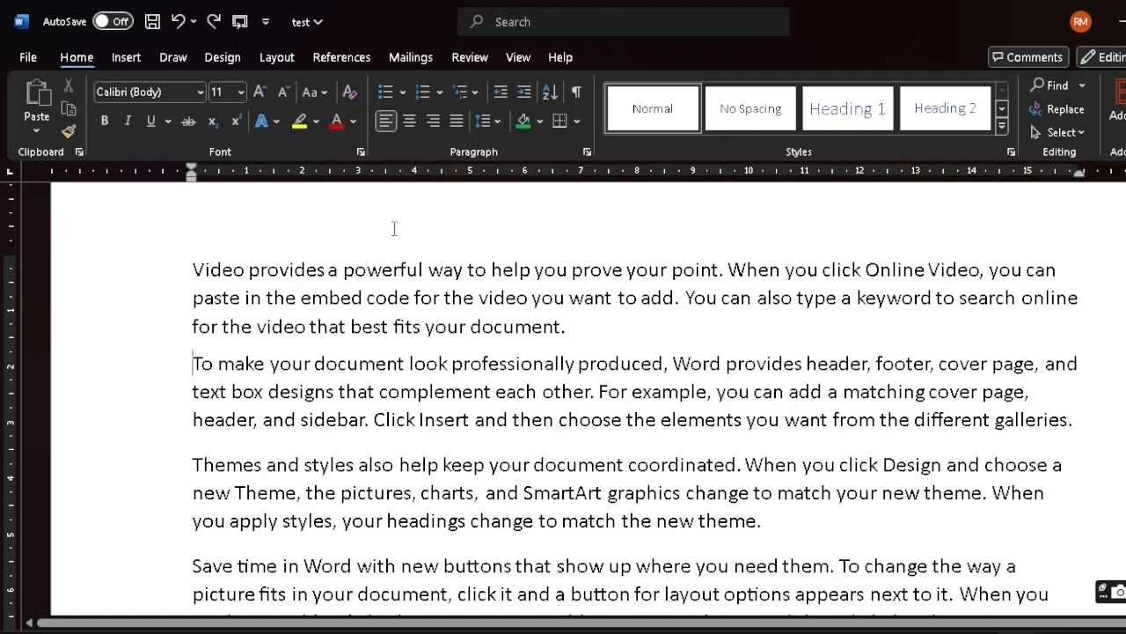
Apply the preset Add Space Before Paragraph option to the second paragraph
click(499, 121)
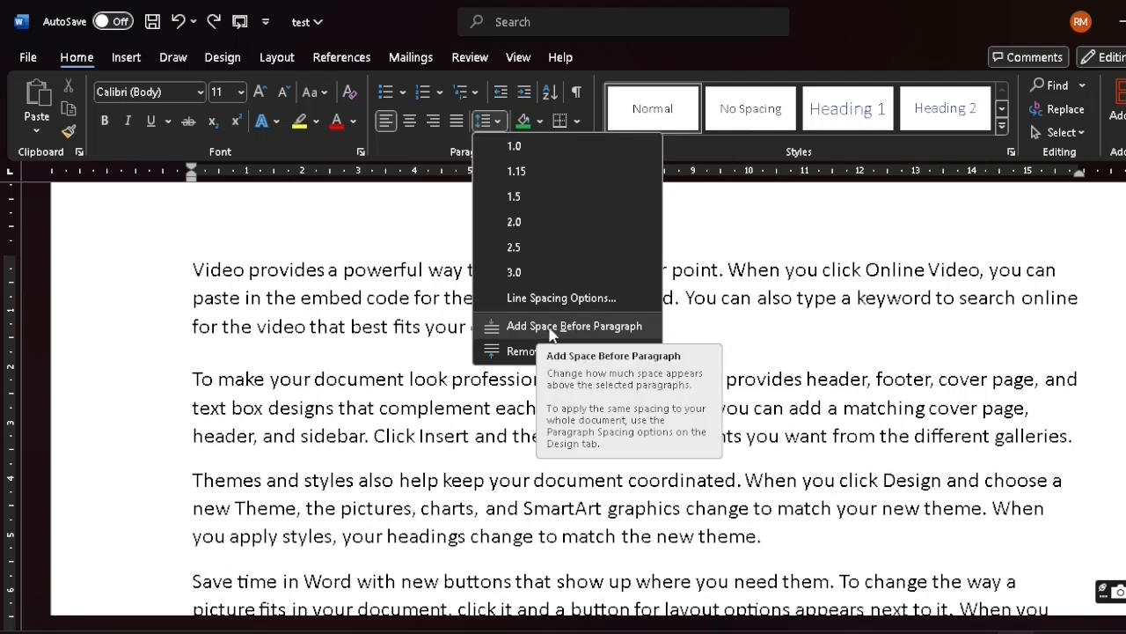
click(554, 330)
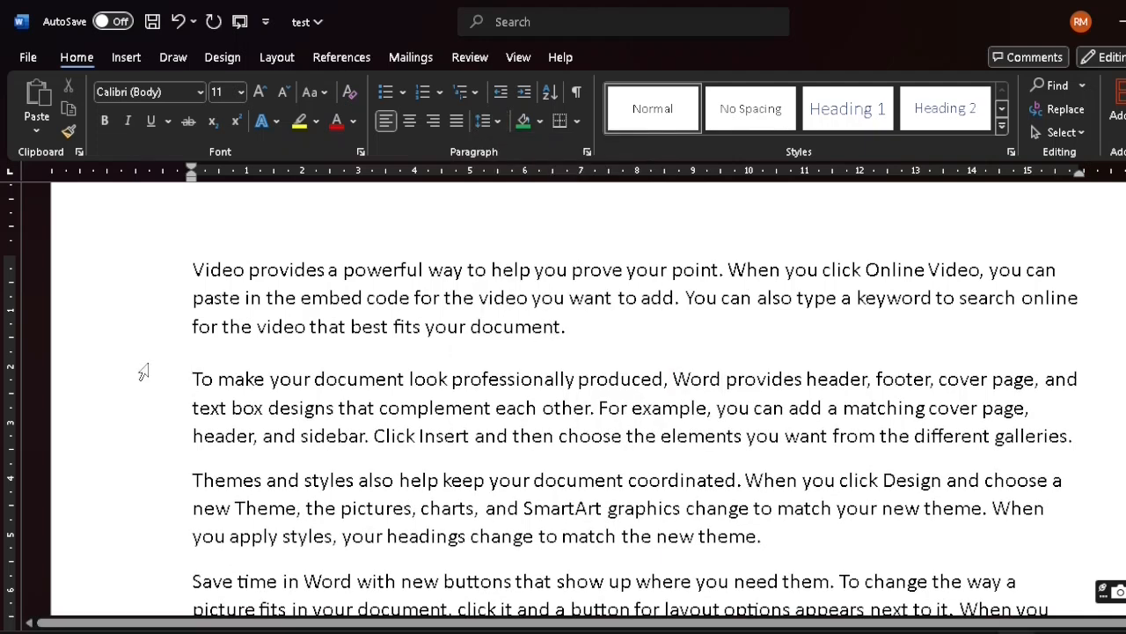
Try removing the space after the second paragraph, then undo it
click(498, 121)
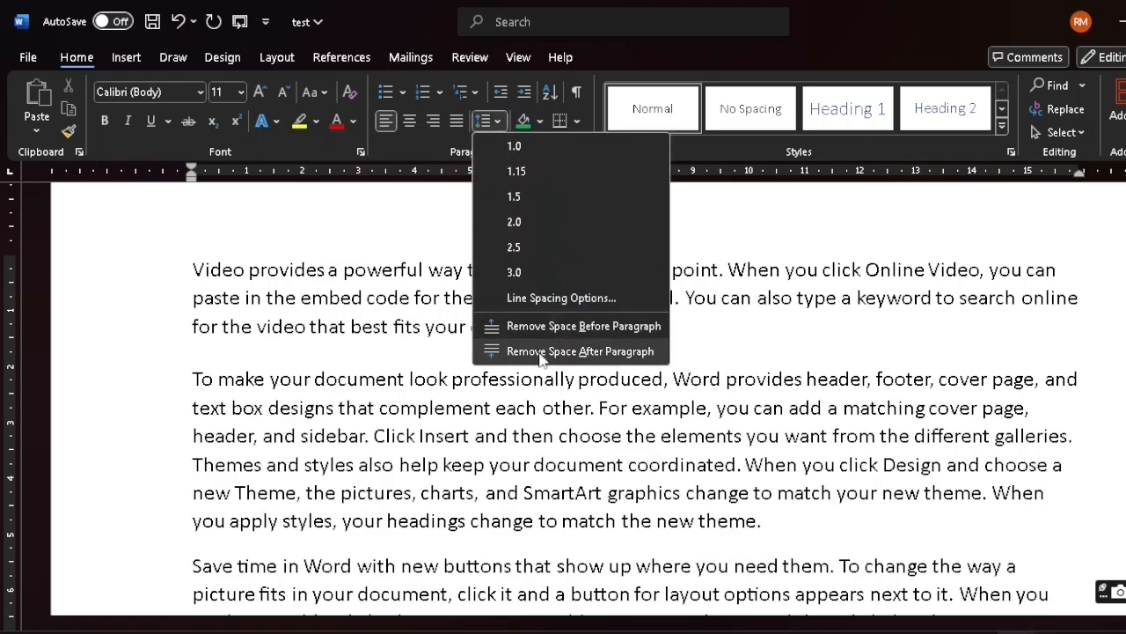
click(540, 351)
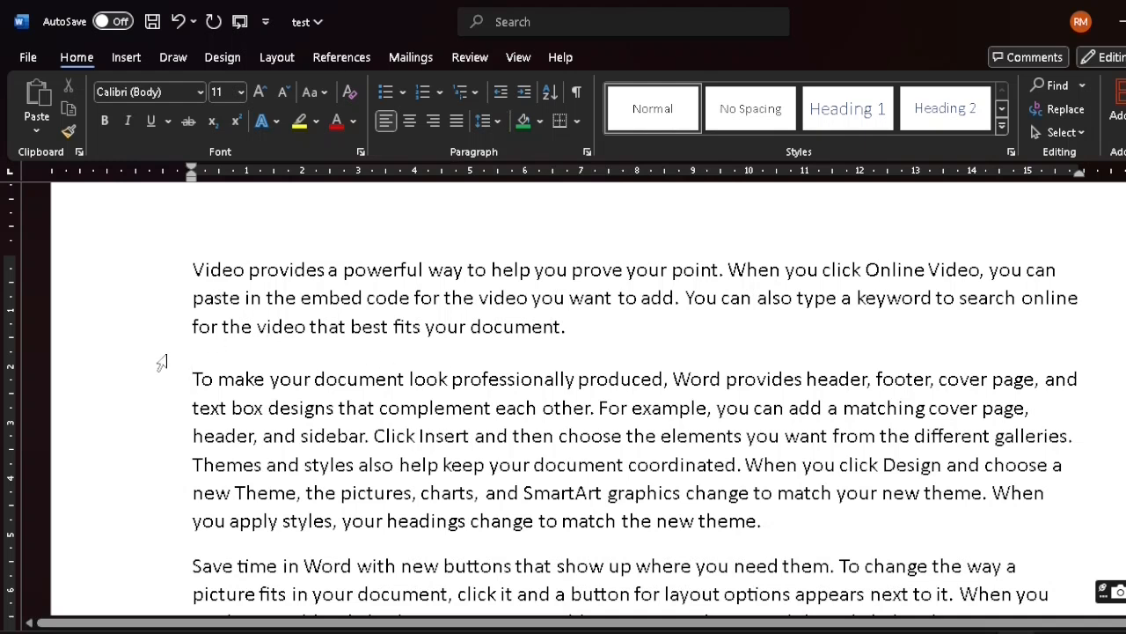
key(ctrl+z)
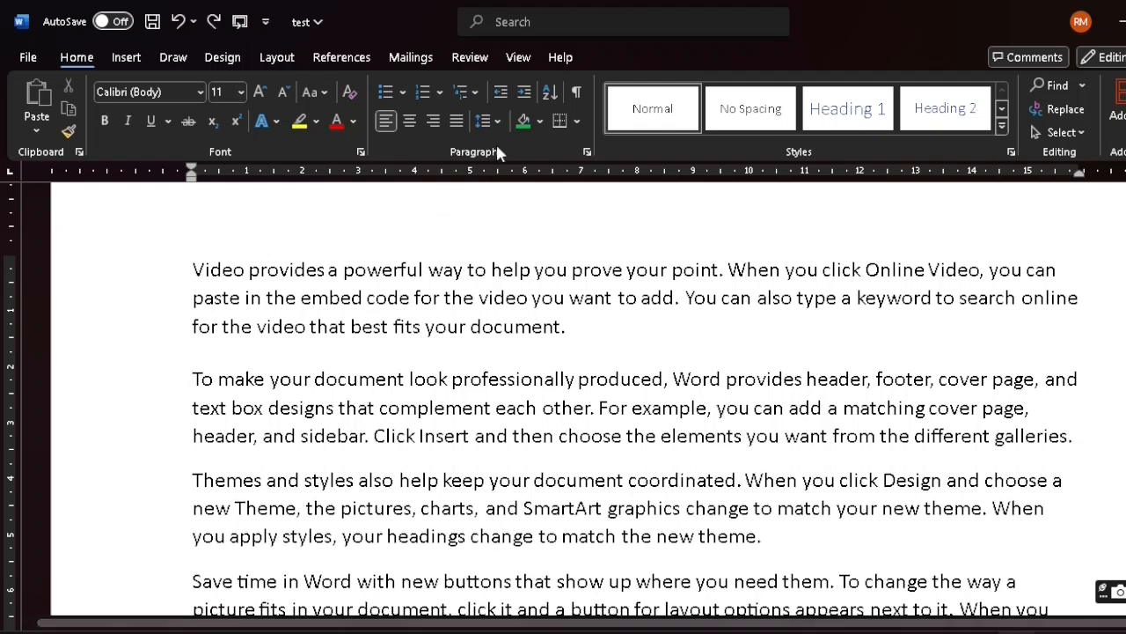
Review the second paragraph's line spacing choices in the Paragraph dialog, then dismiss the dialog without applying changes
click(501, 120)
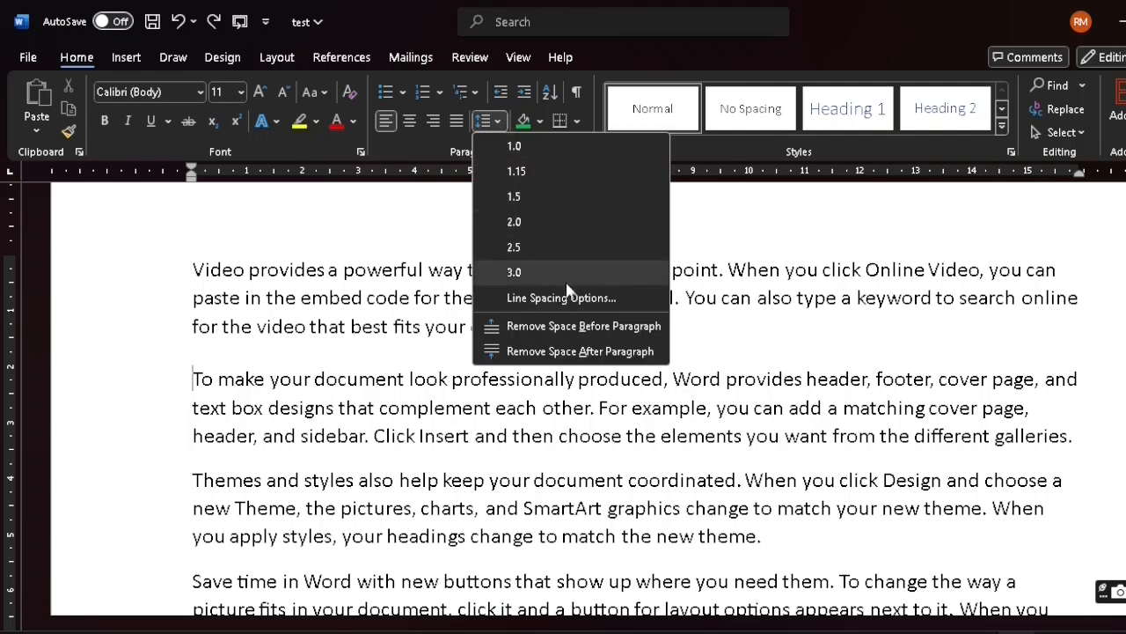
click(499, 122)
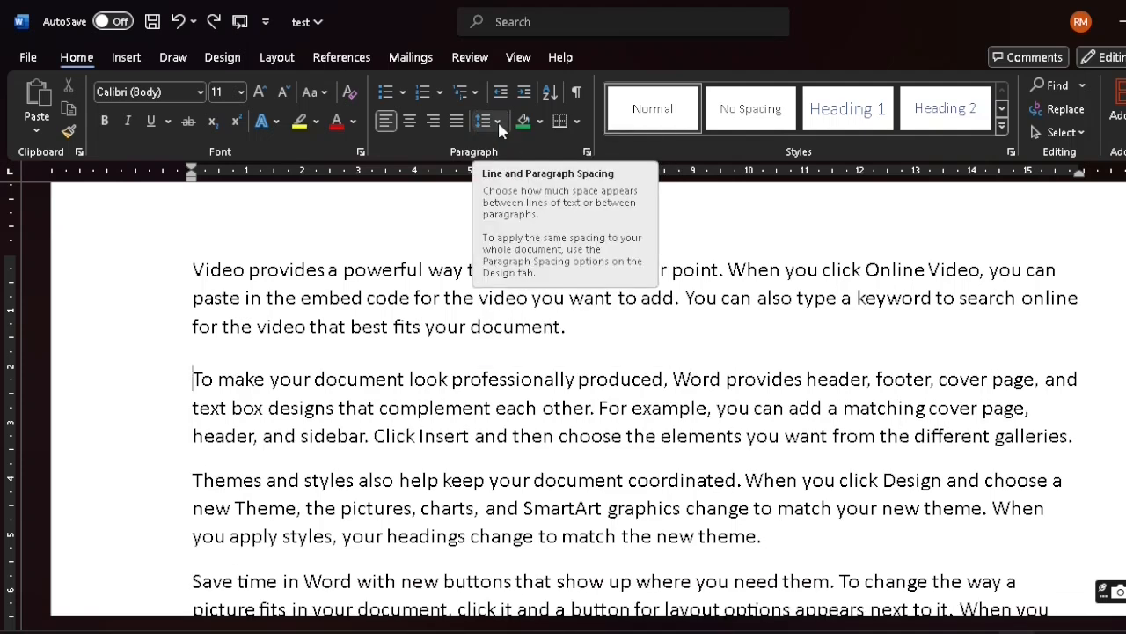
click(498, 119)
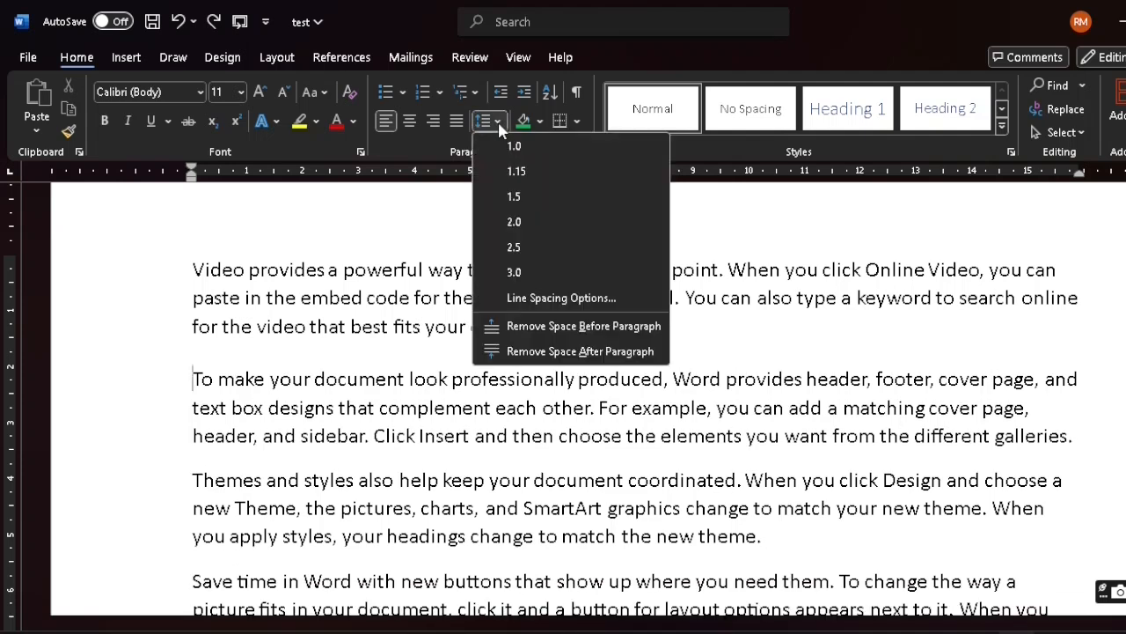
click(555, 301)
key(Escape)
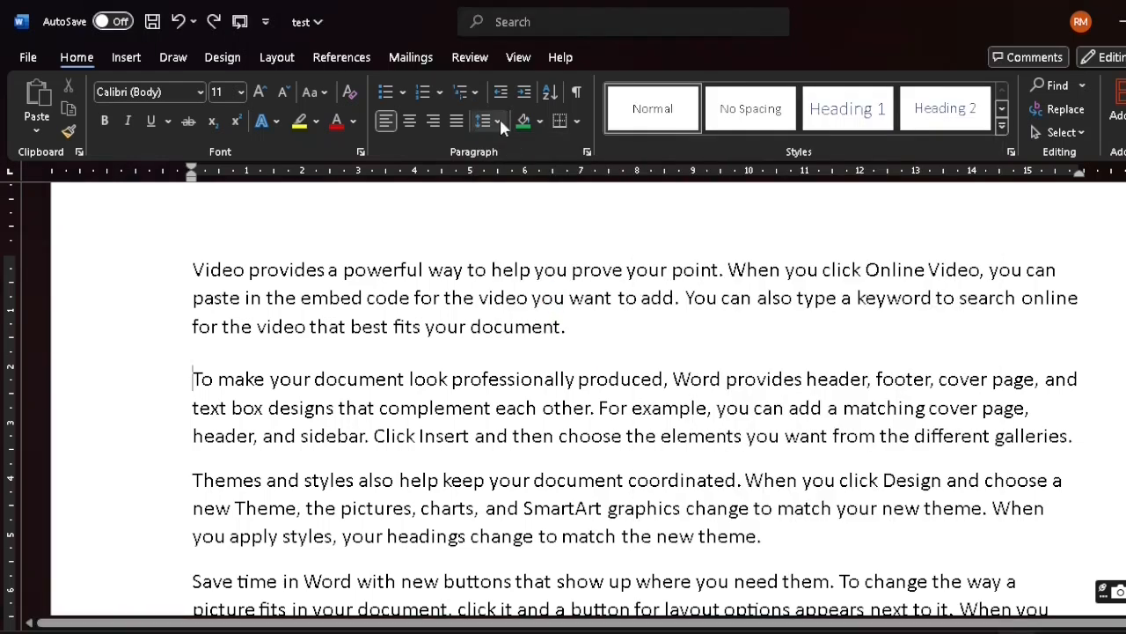
click(500, 121)
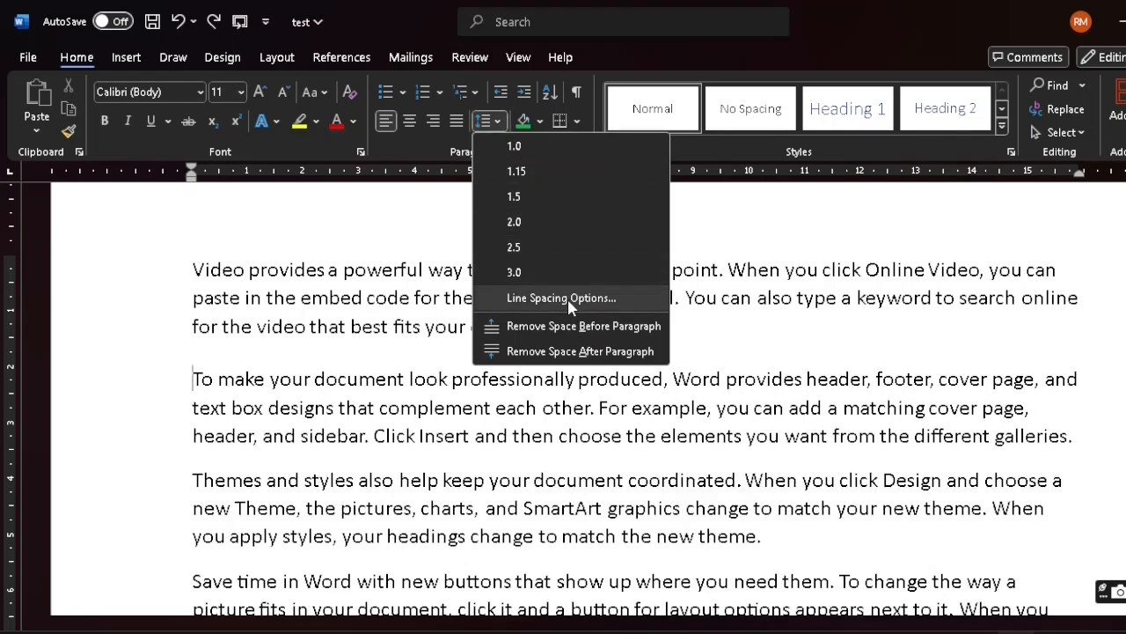
click(568, 298)
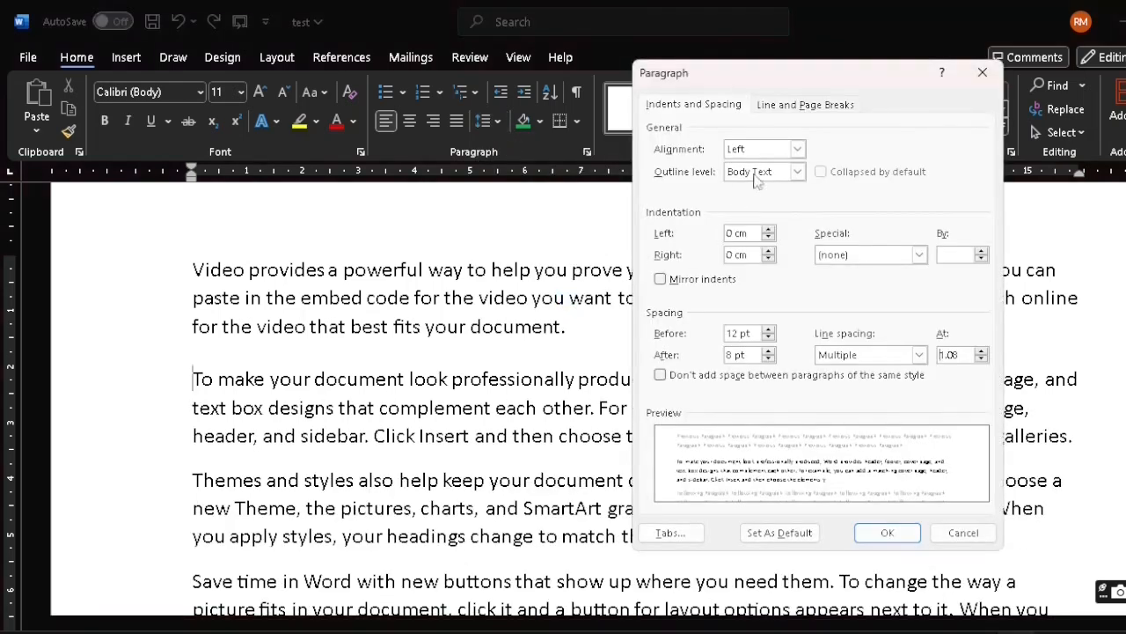
drag(844, 71, 918, 74)
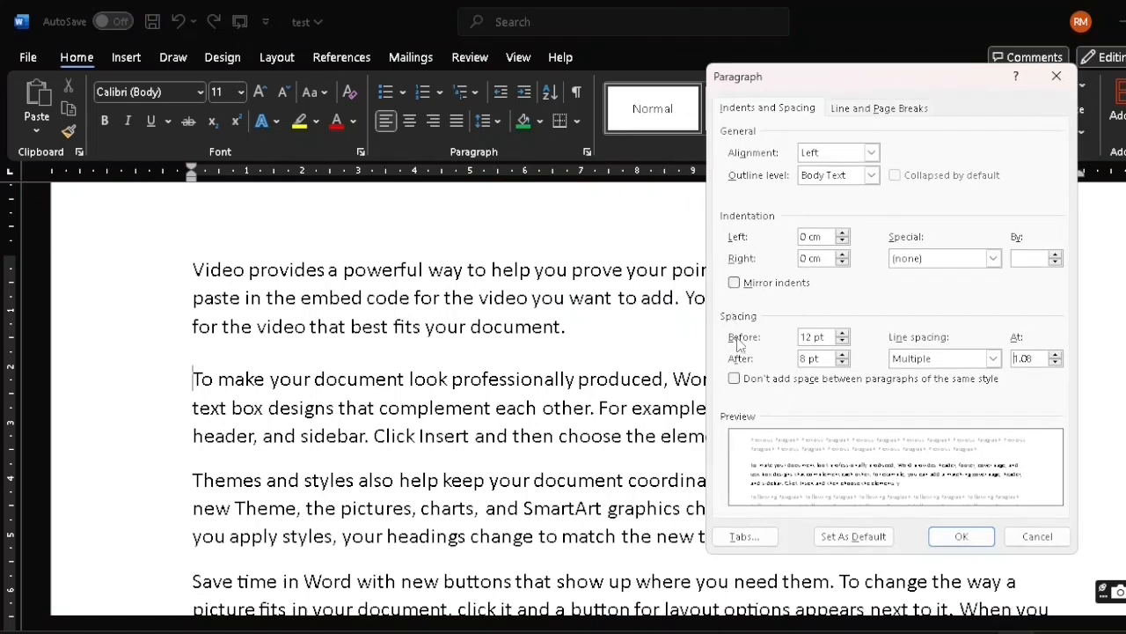
click(991, 359)
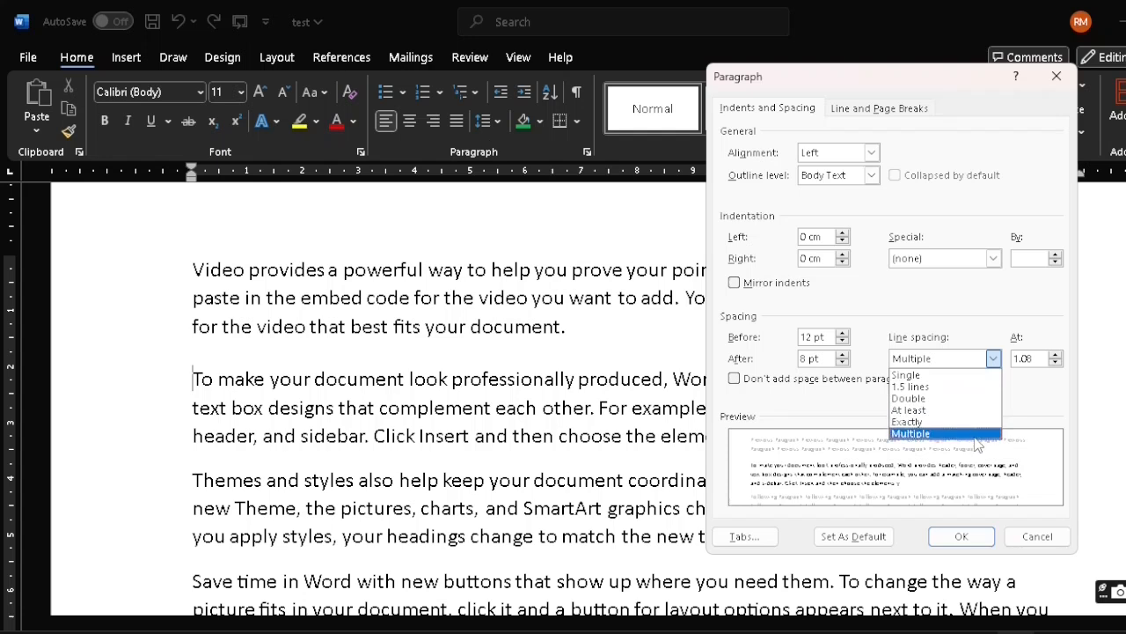
click(992, 359)
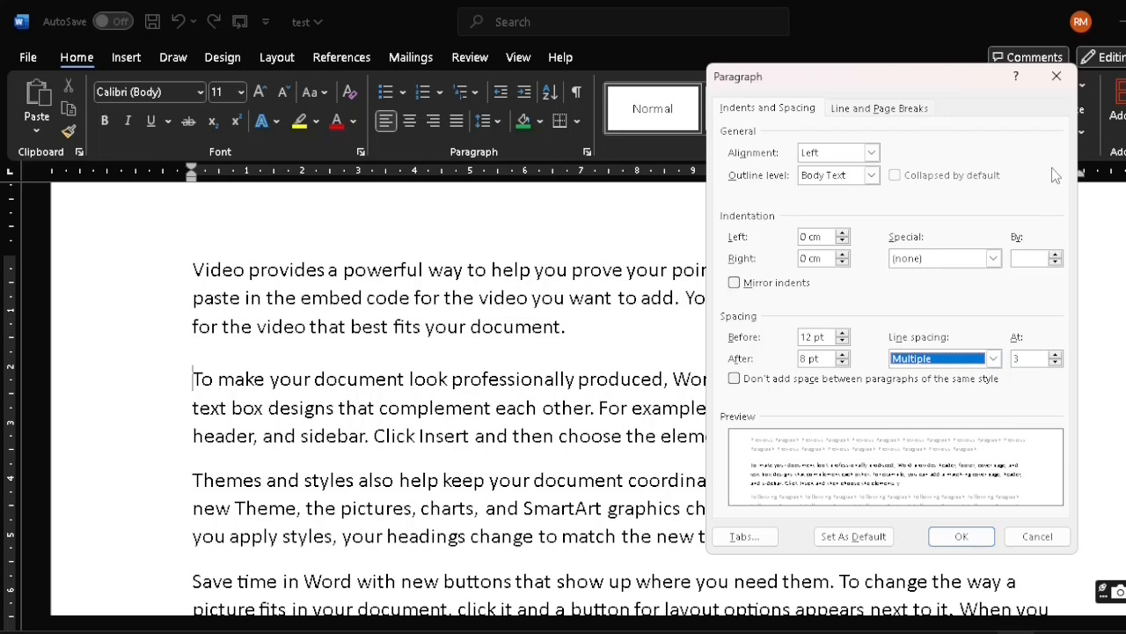
click(1057, 76)
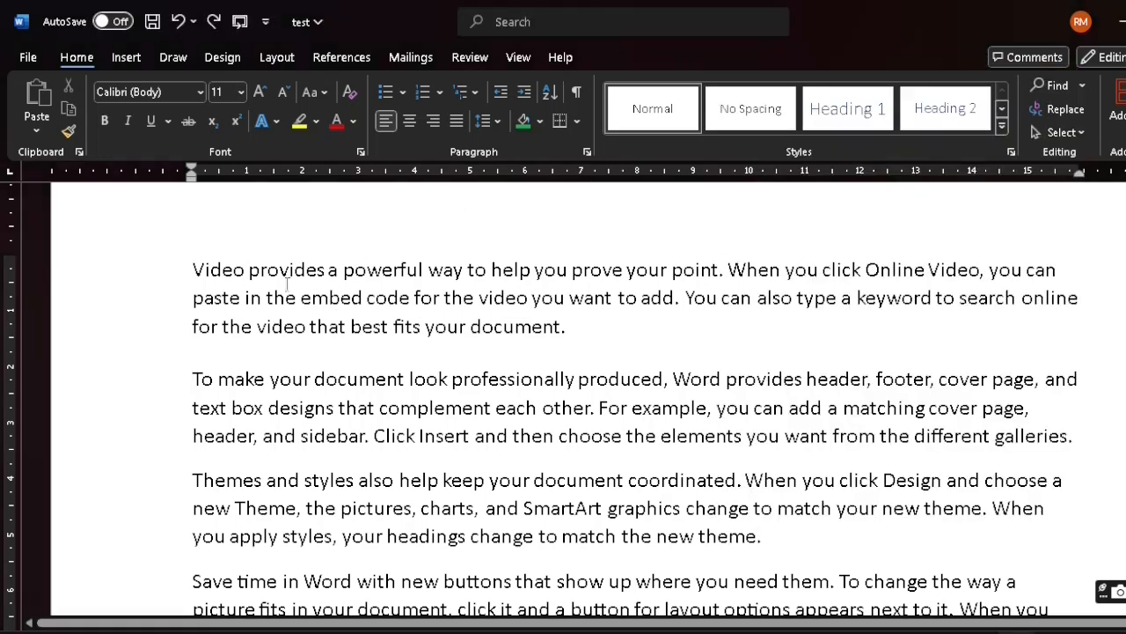
Set the line spacing of the whole second paragraph to Single through the line spacing options
drag(194, 378, 1099, 435)
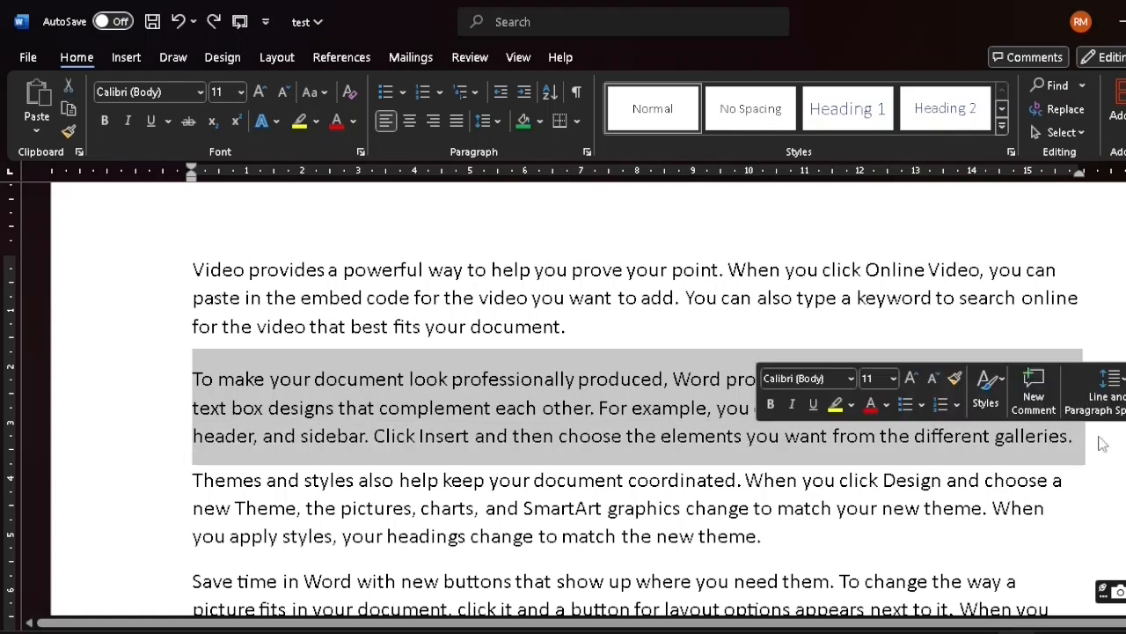
click(497, 121)
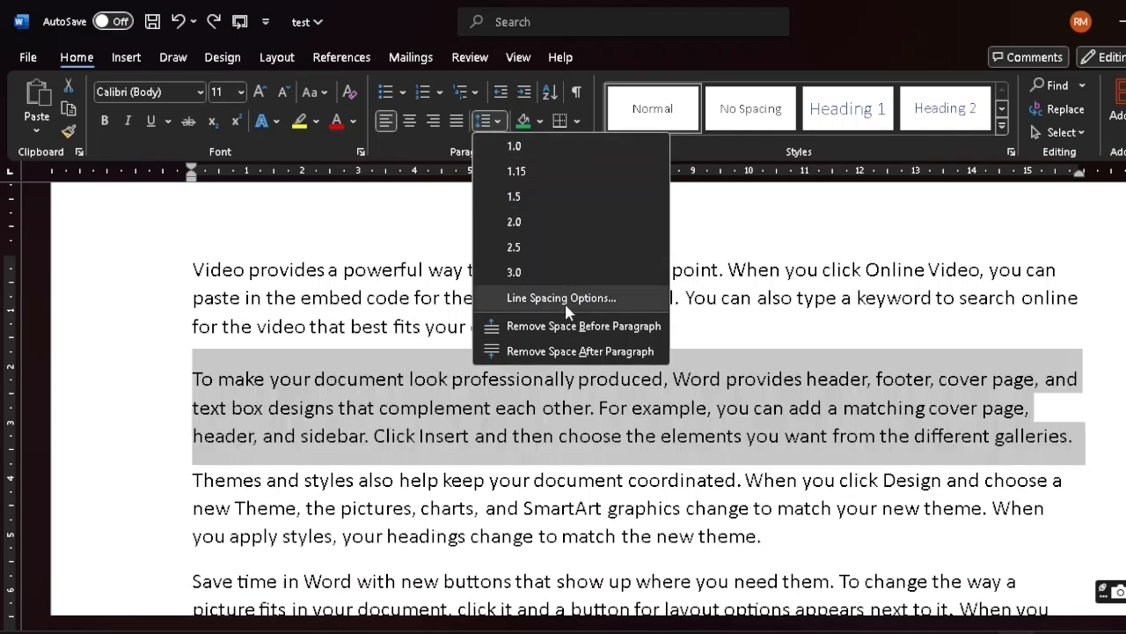
click(563, 298)
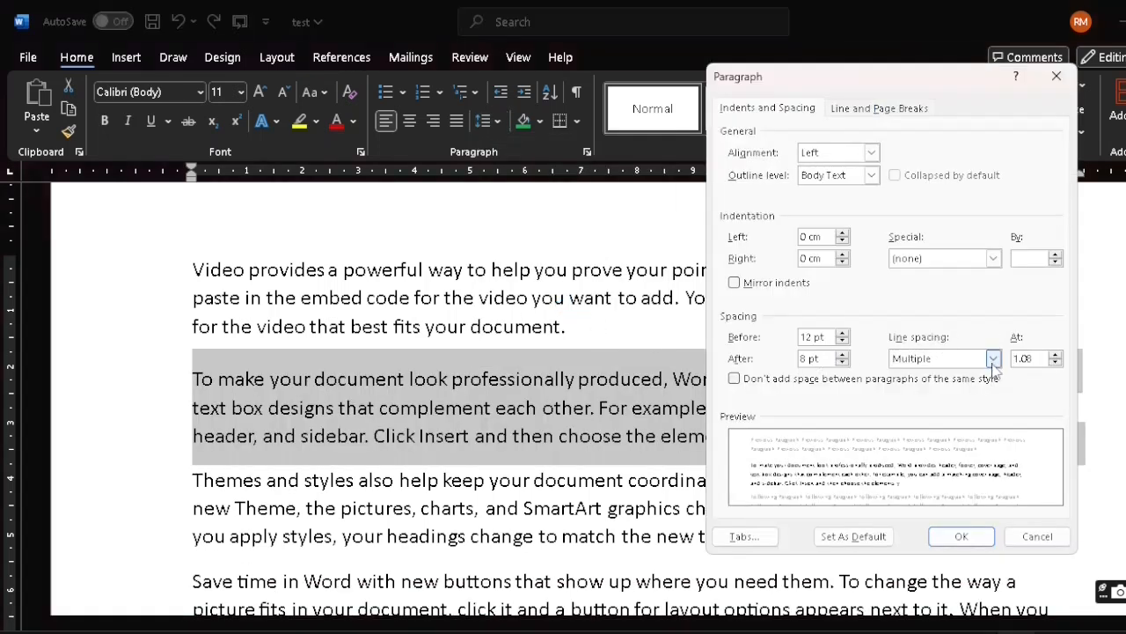
click(993, 359)
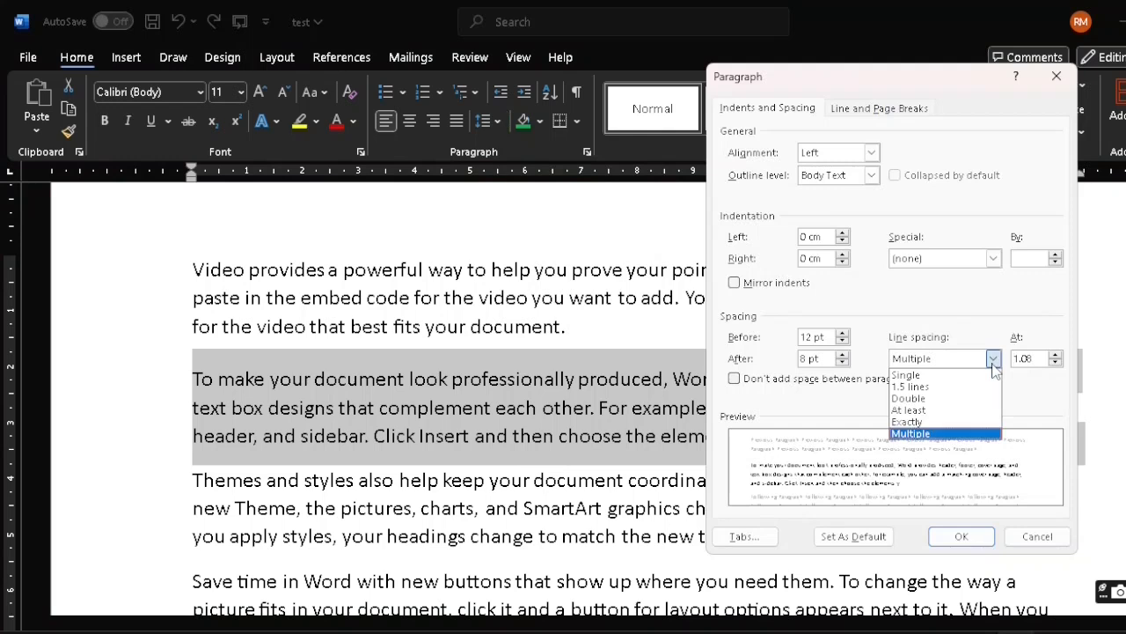
click(964, 377)
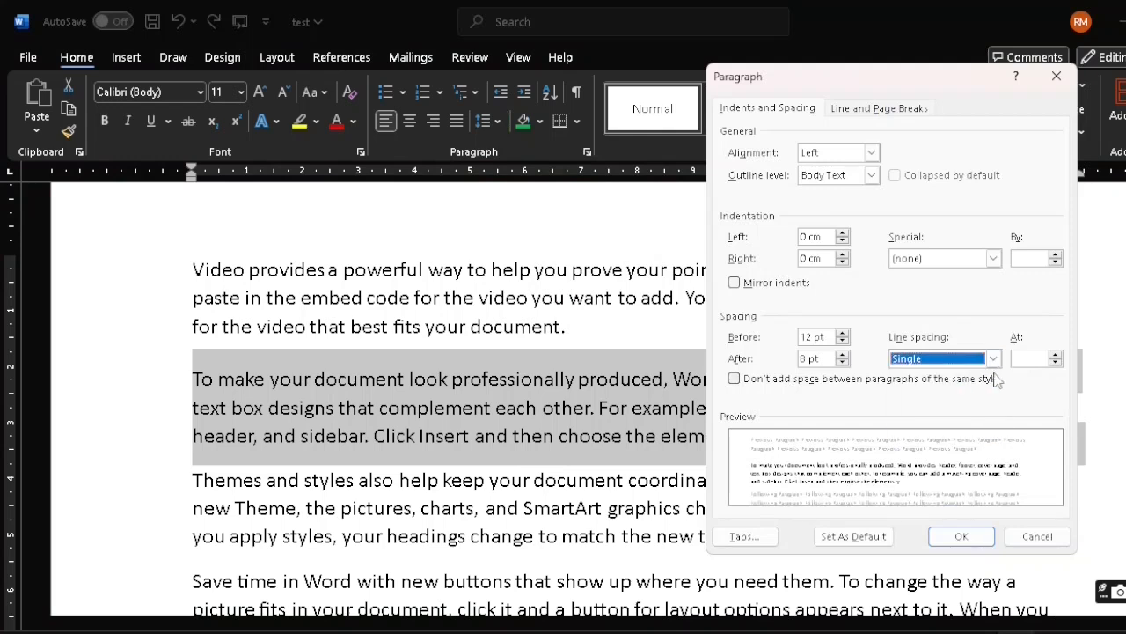
click(962, 537)
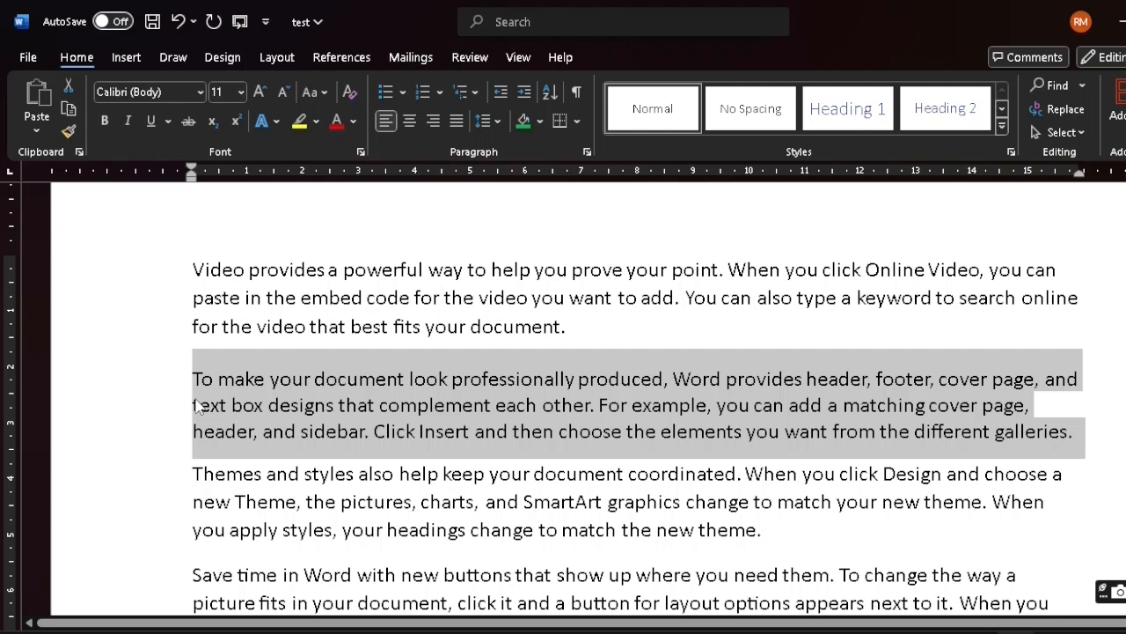
Set the second paragraph's line spacing to 1.5 lines through the line spacing options
click(492, 120)
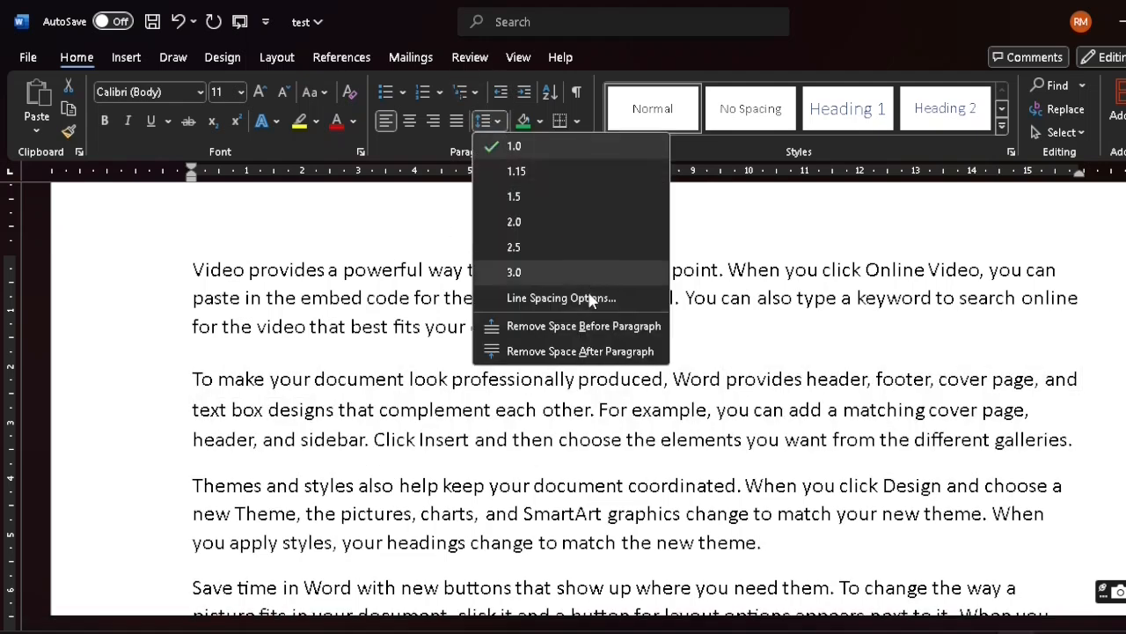
click(592, 299)
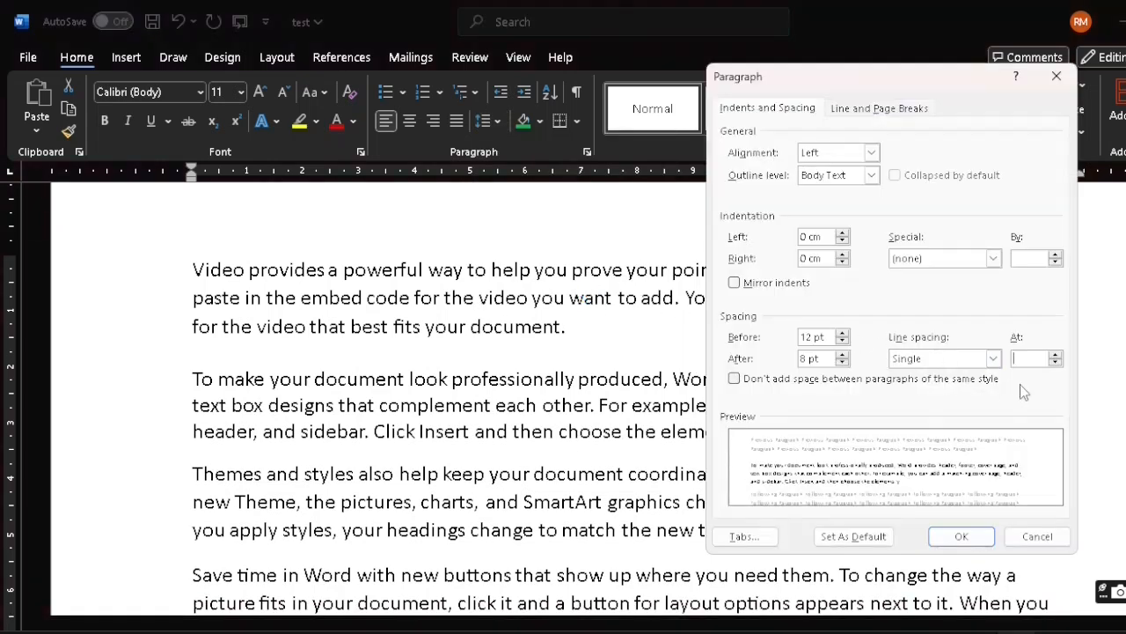
click(993, 359)
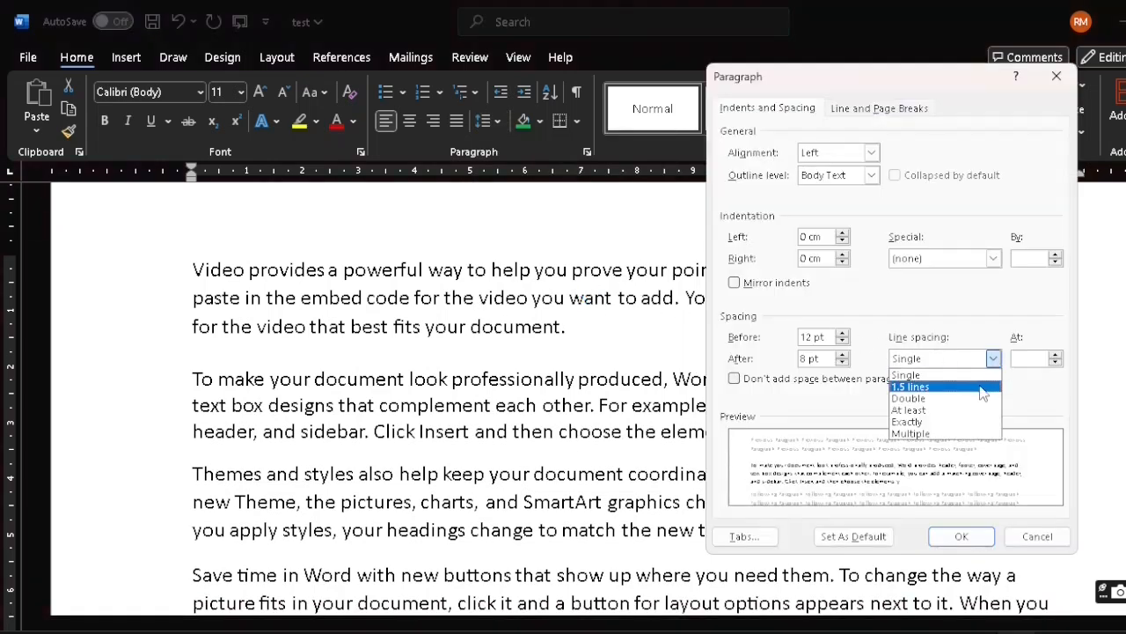
click(983, 387)
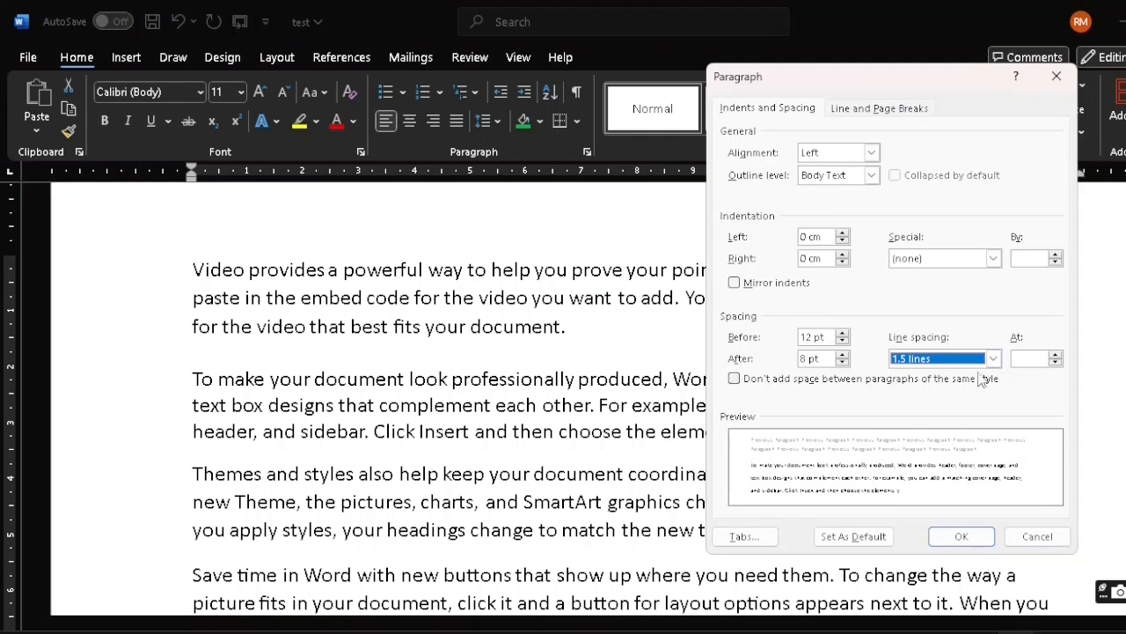
click(961, 536)
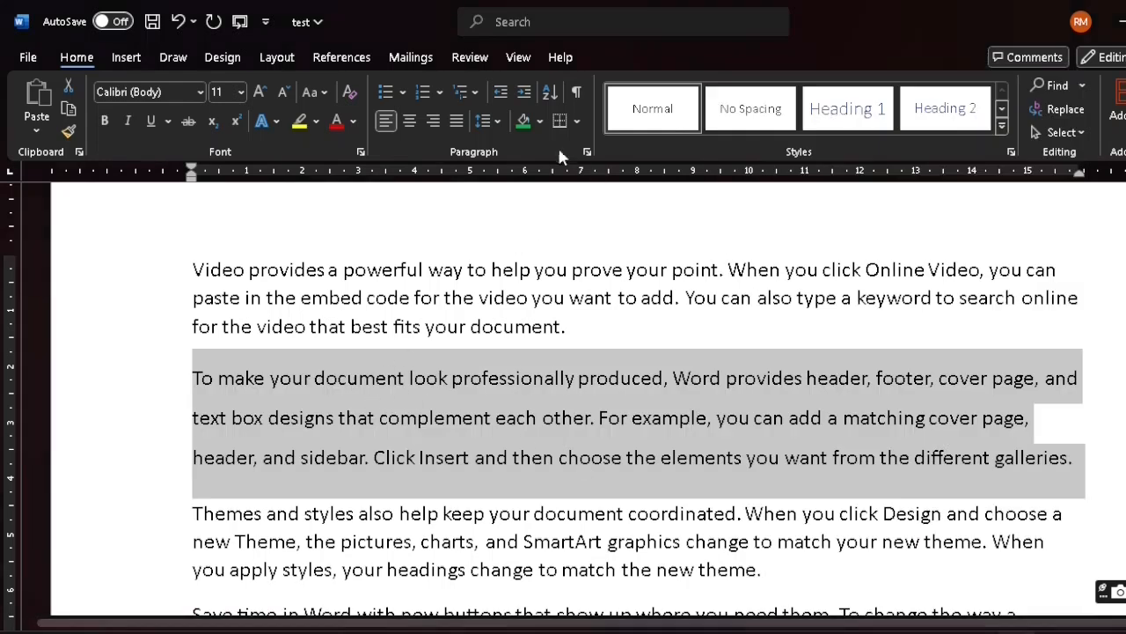
Set the second paragraph's line spacing to Multiple at 5 in the Paragraph dialog and review the spread-out lines
click(500, 123)
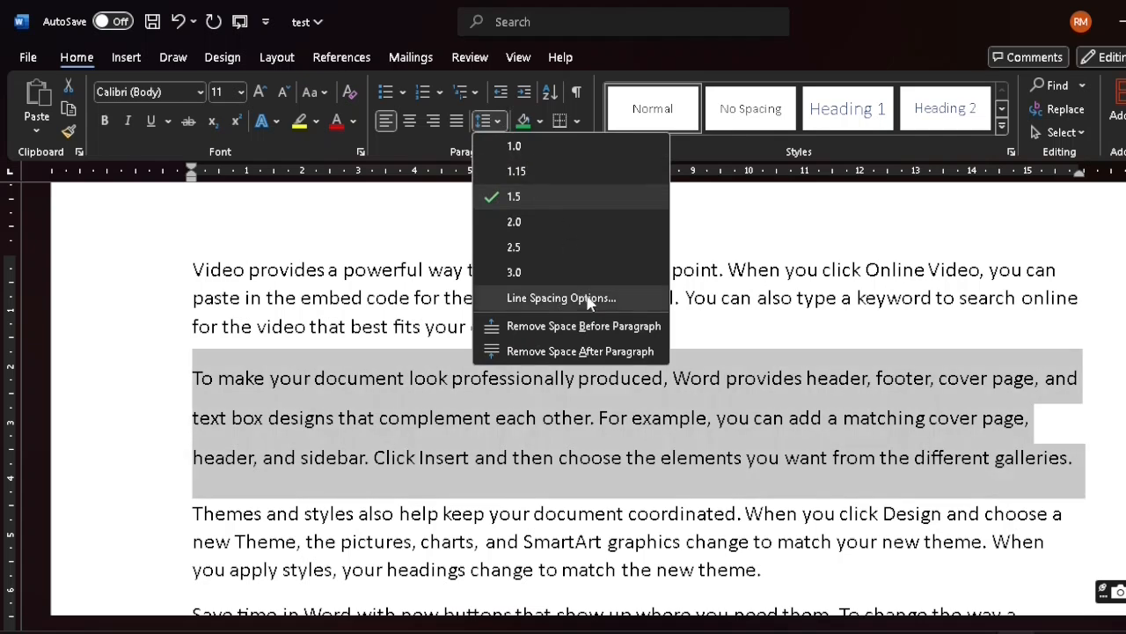
click(586, 296)
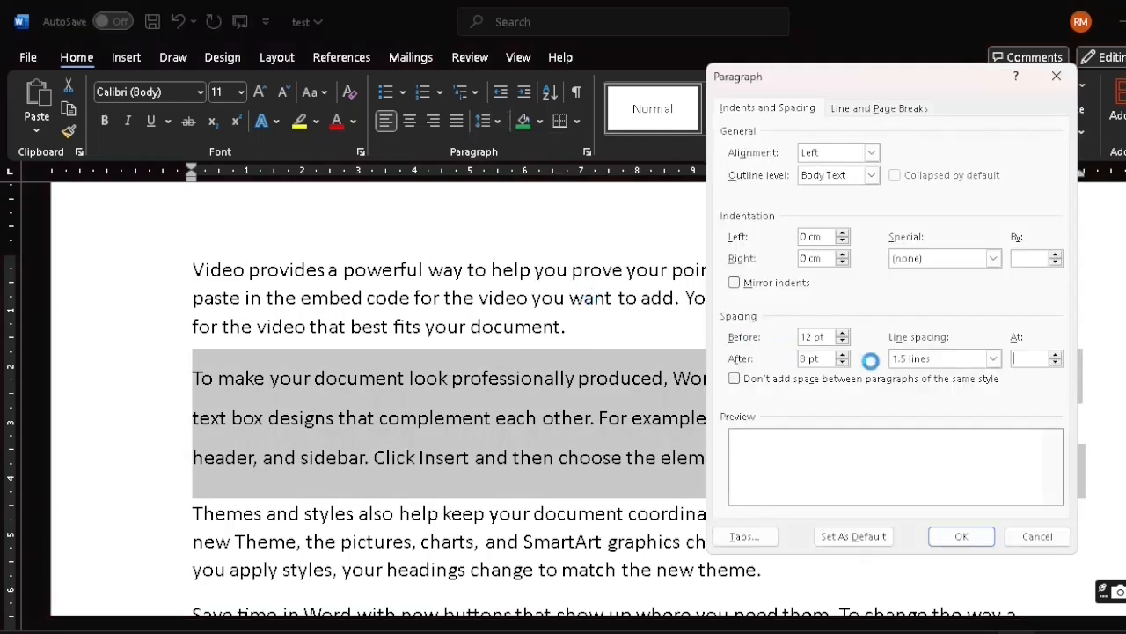
click(994, 358)
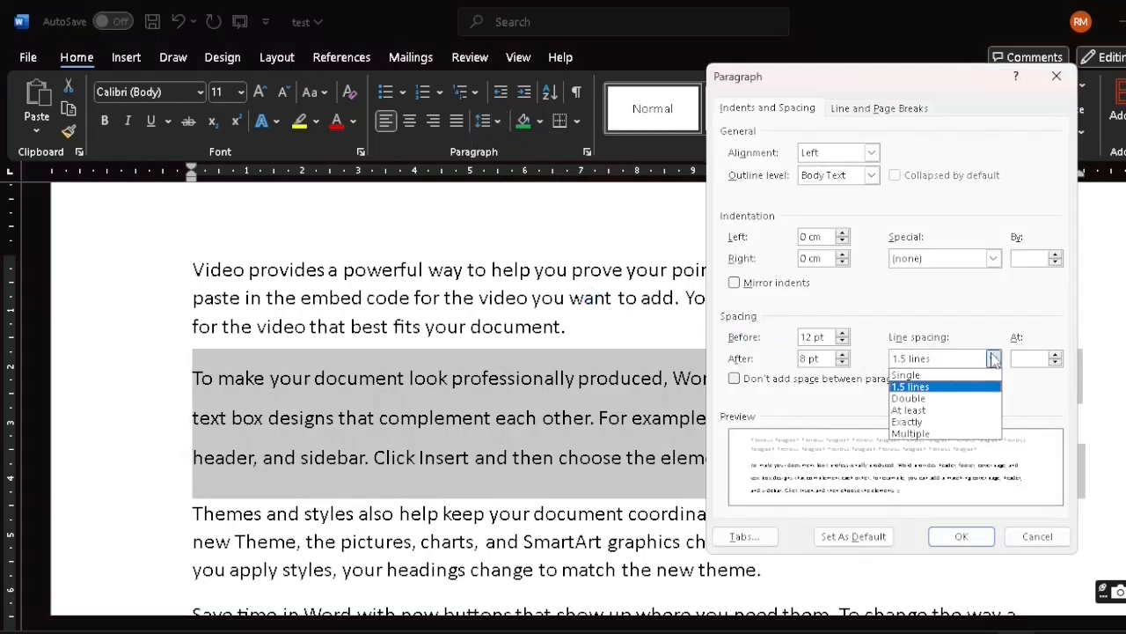
click(974, 401)
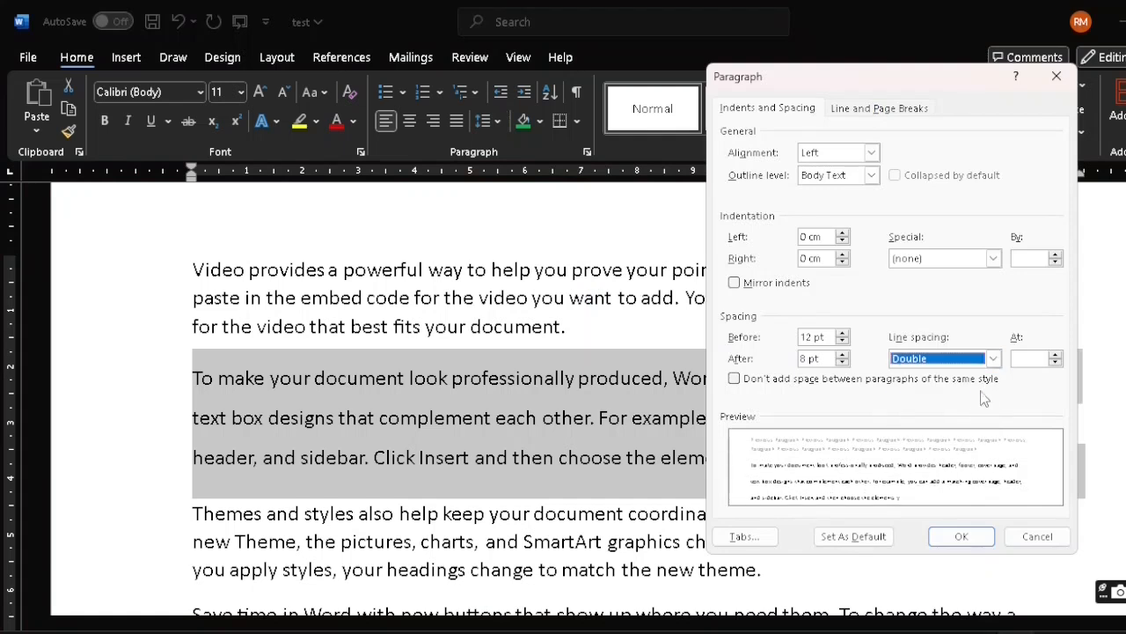
click(1020, 361)
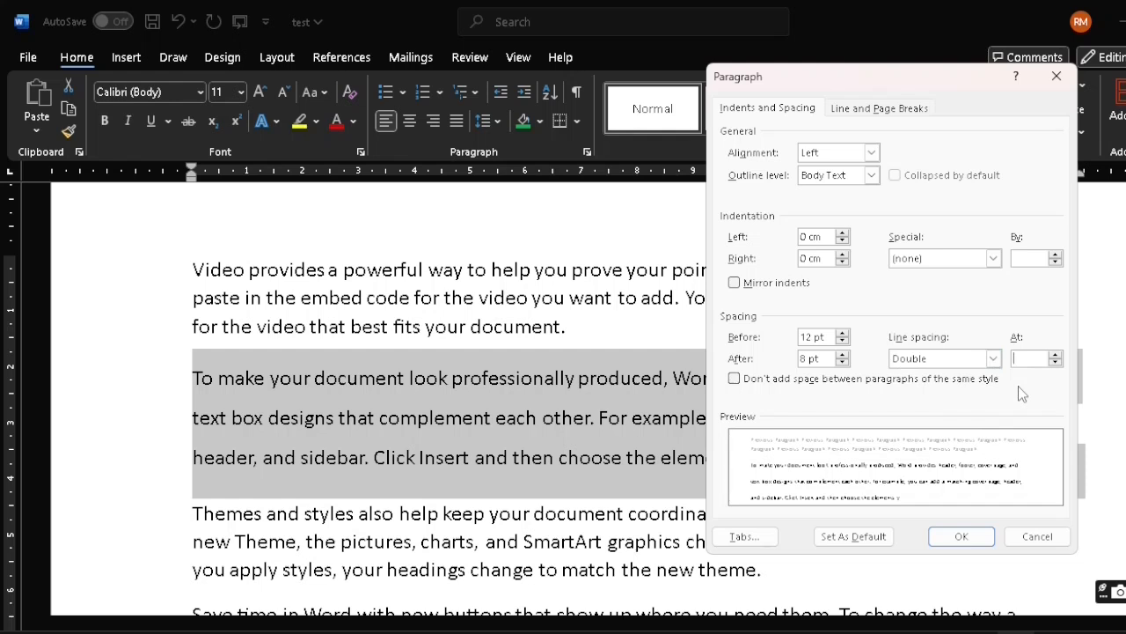
text(5)
click(987, 546)
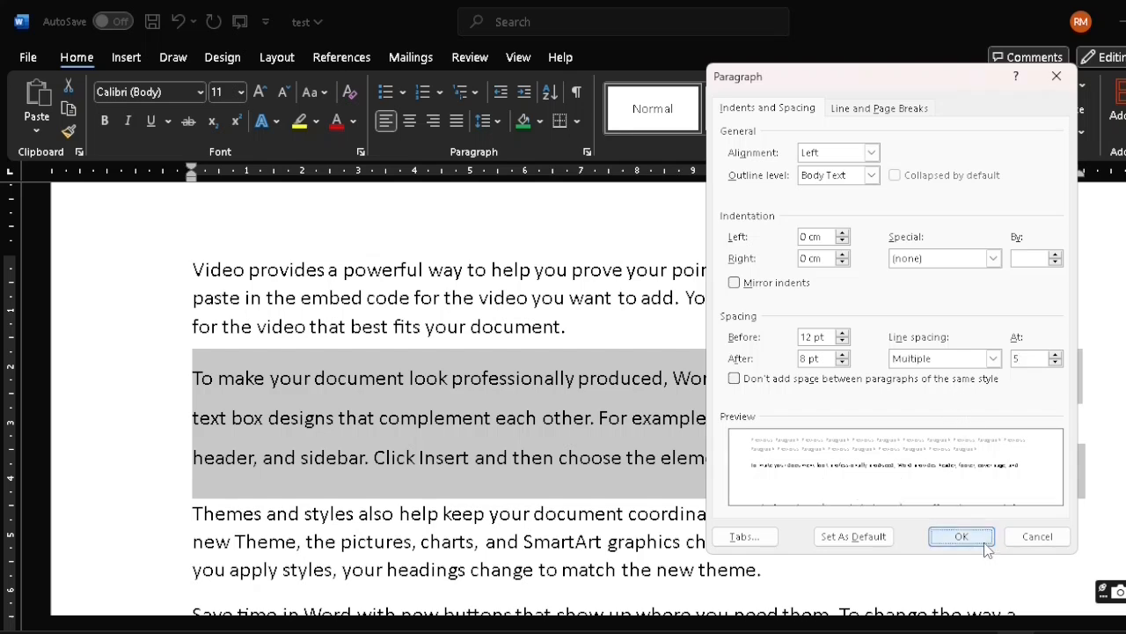
scroll(522, 405, down, 4)
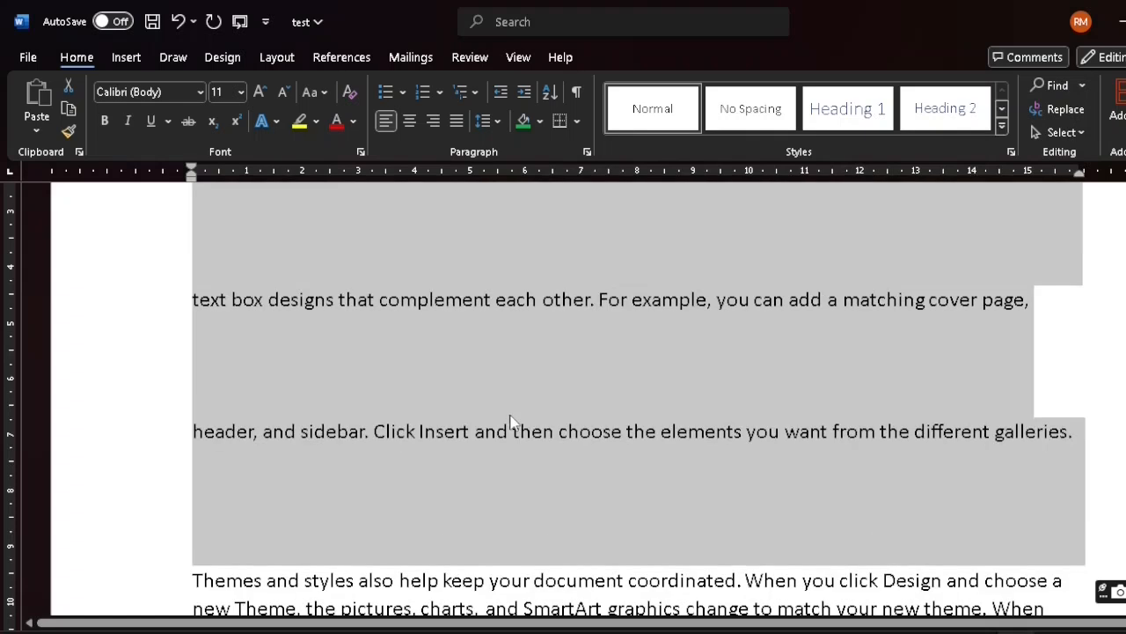
scroll(487, 386, up, 1)
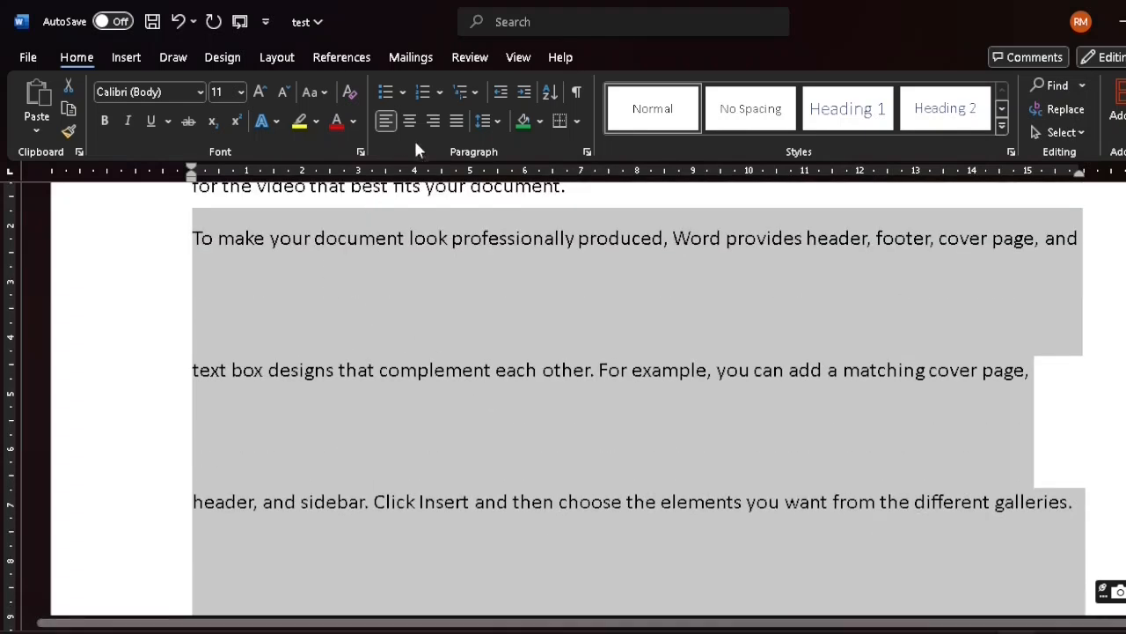
Change the second paragraph's line spacing to At least 6 pt through the line spacing options
click(495, 120)
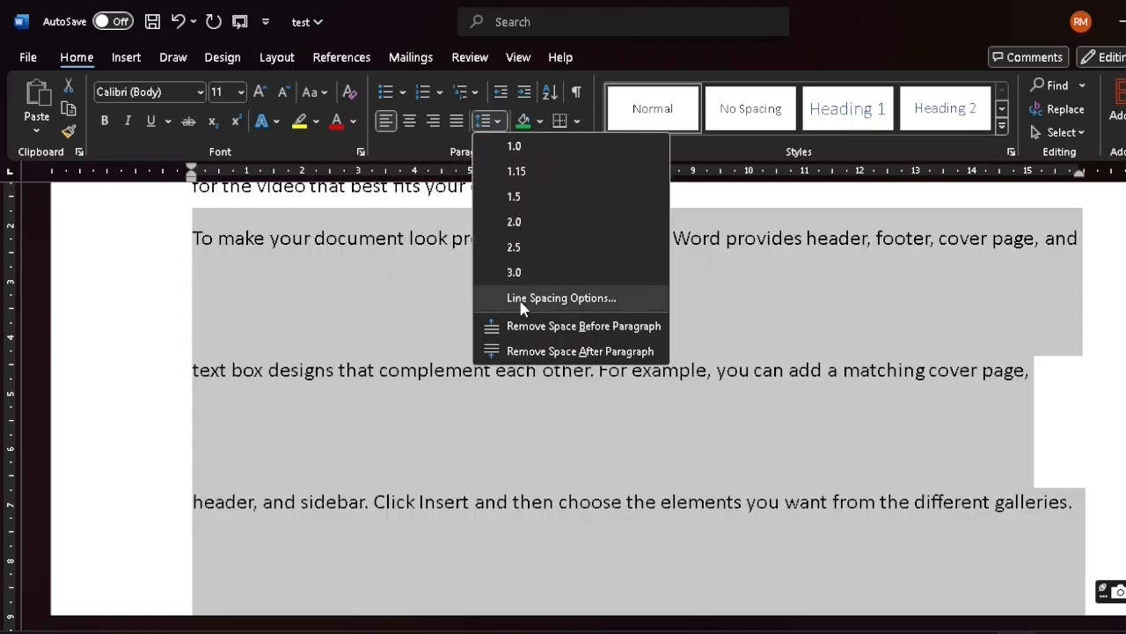
click(523, 299)
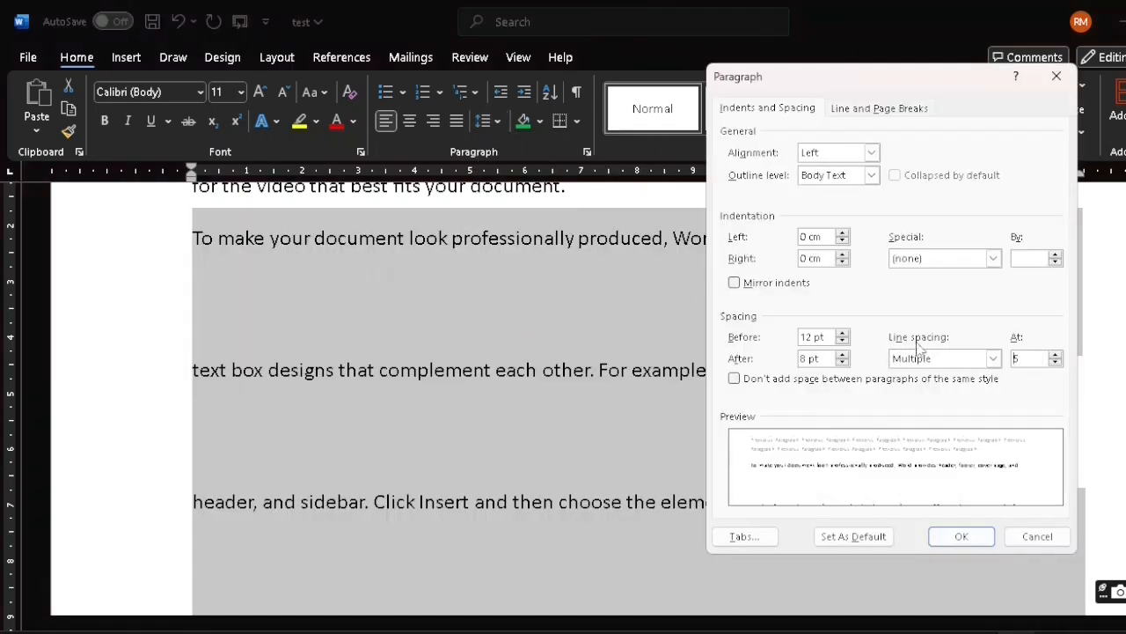
click(993, 358)
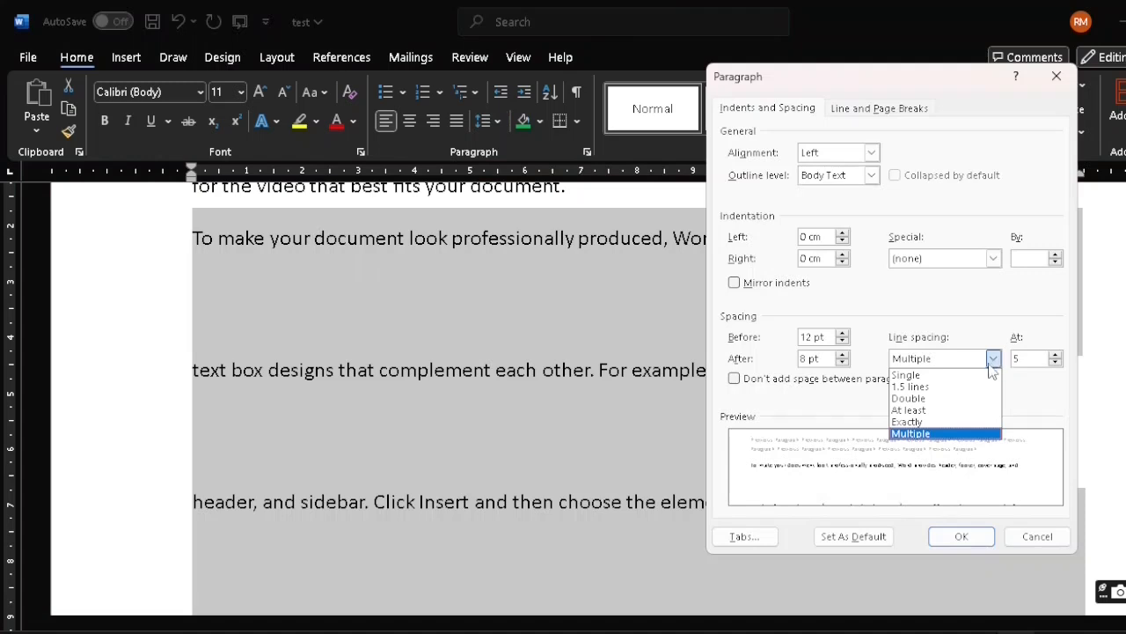
click(952, 414)
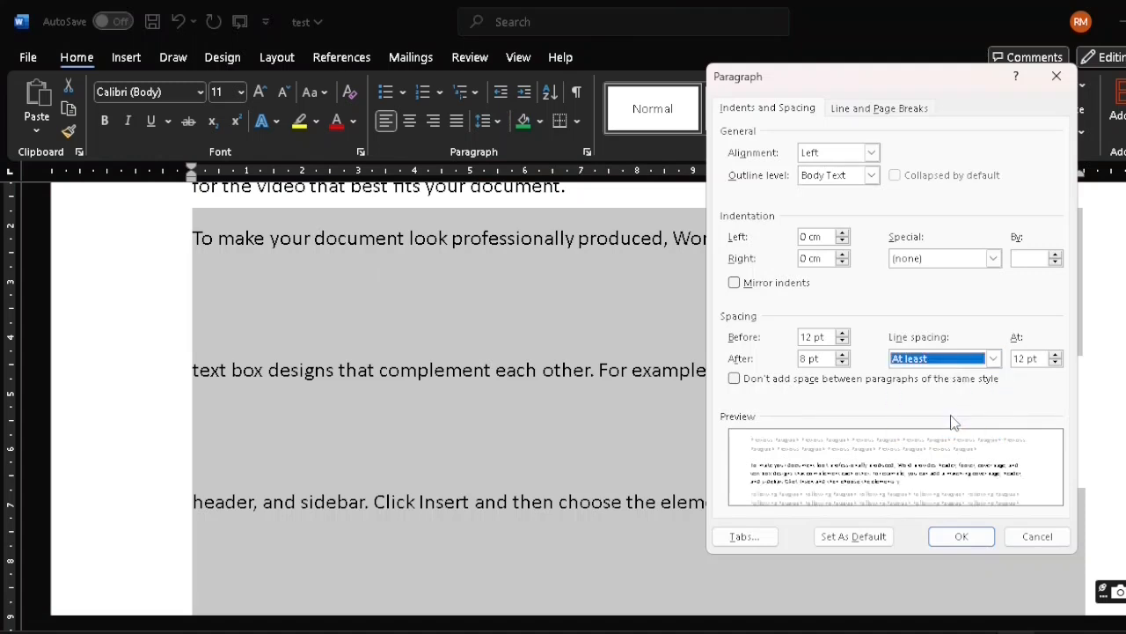
click(1021, 360)
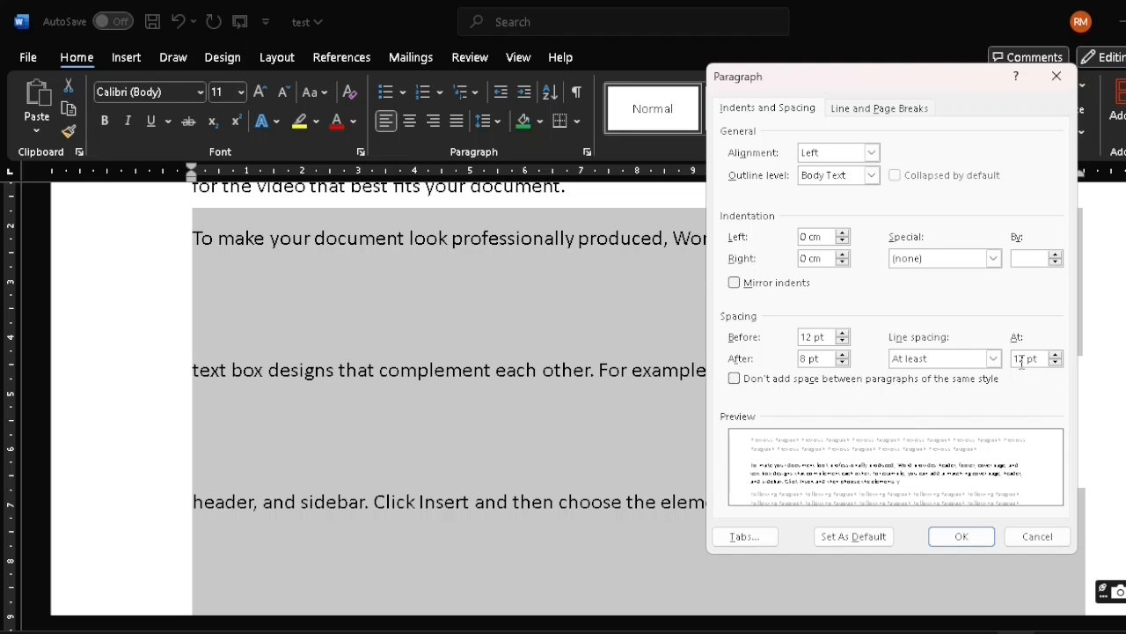
key(BackSpace)
key(BackSpace)
key(BackSpace)
text(6)
click(962, 537)
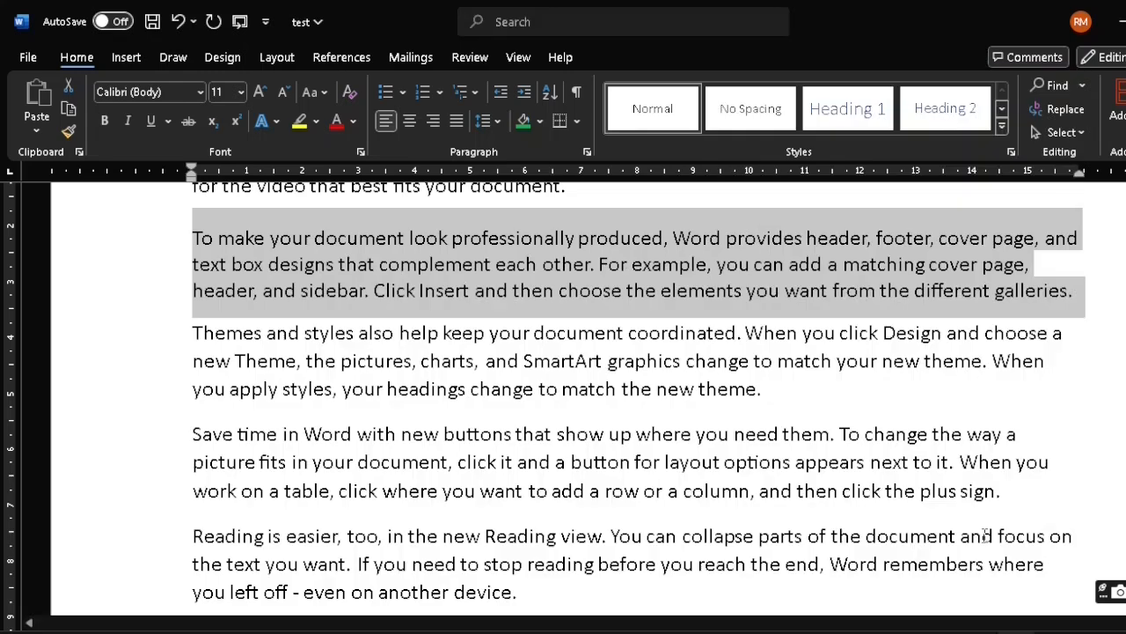
Change the second paragraph's line spacing to Exactly 12 pt through the line spacing options
click(498, 122)
click(576, 296)
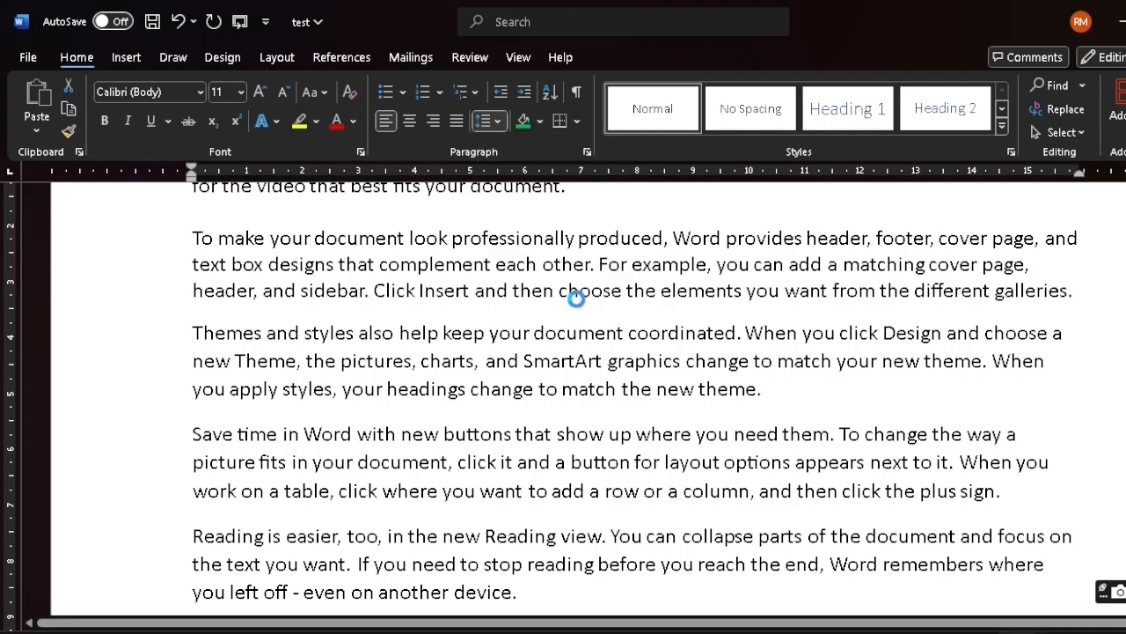
click(993, 362)
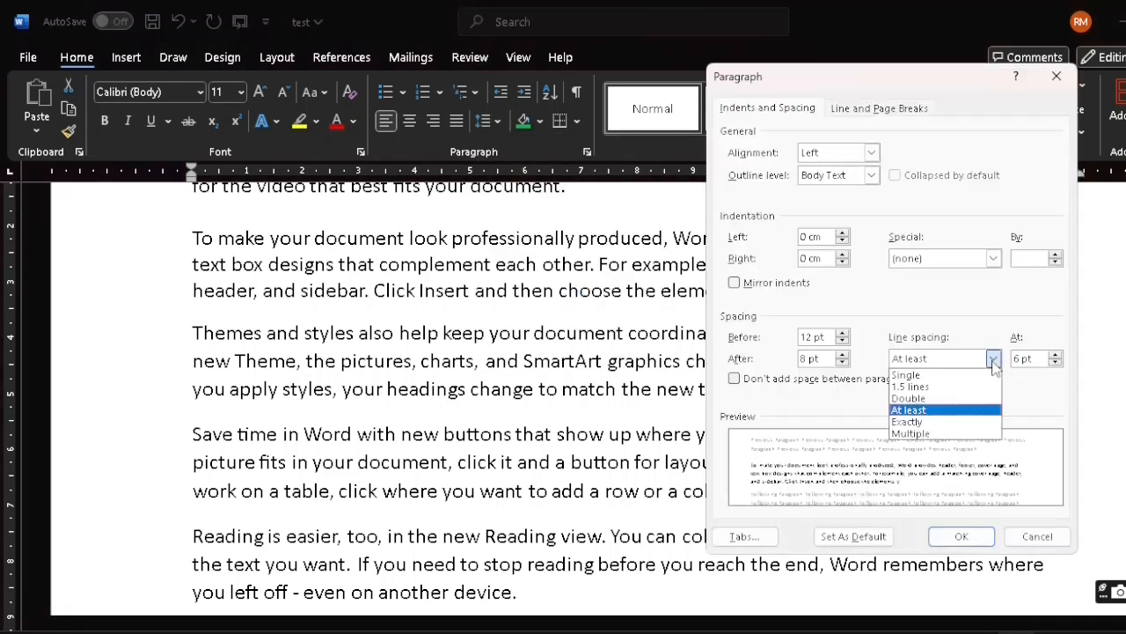
click(973, 423)
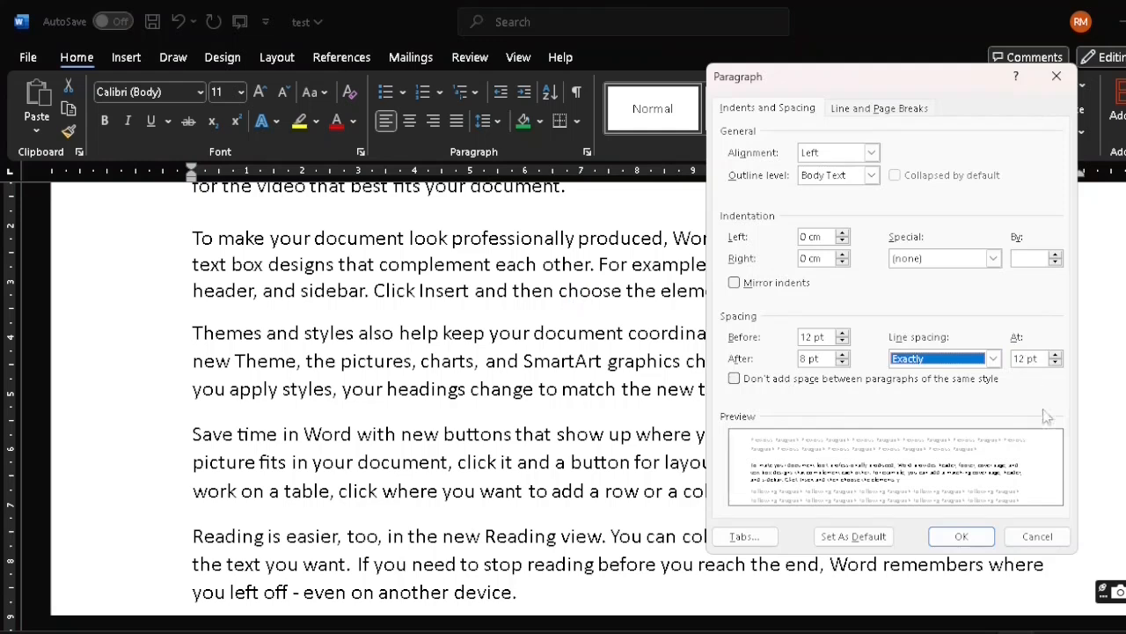
click(962, 539)
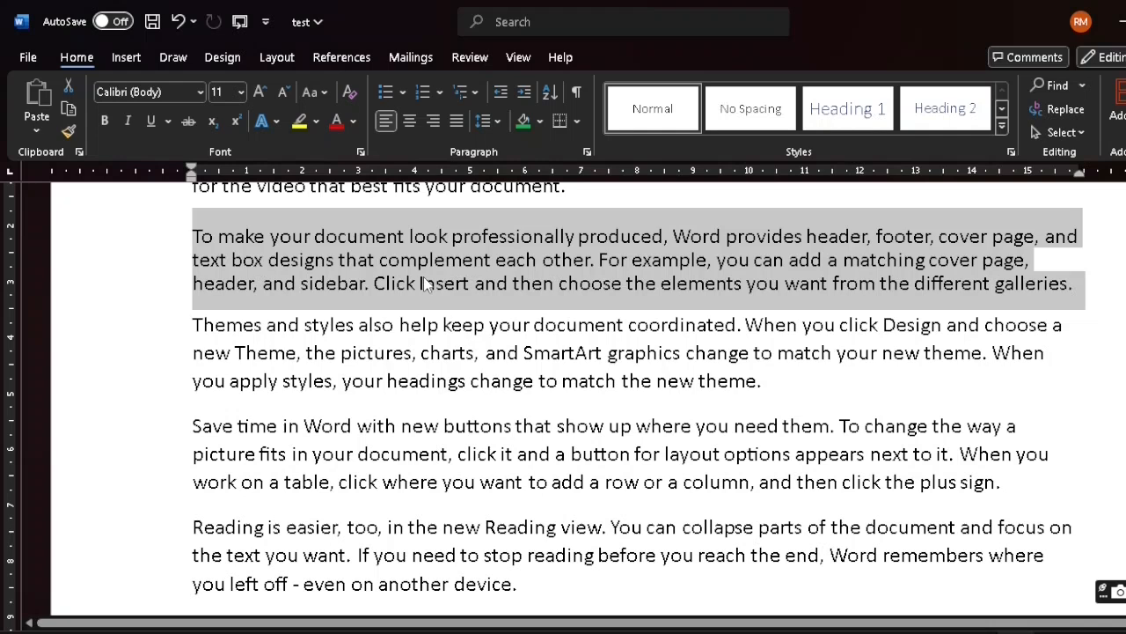
Try Multiple line spacing at 4 on the second paragraph, then undo it
click(495, 123)
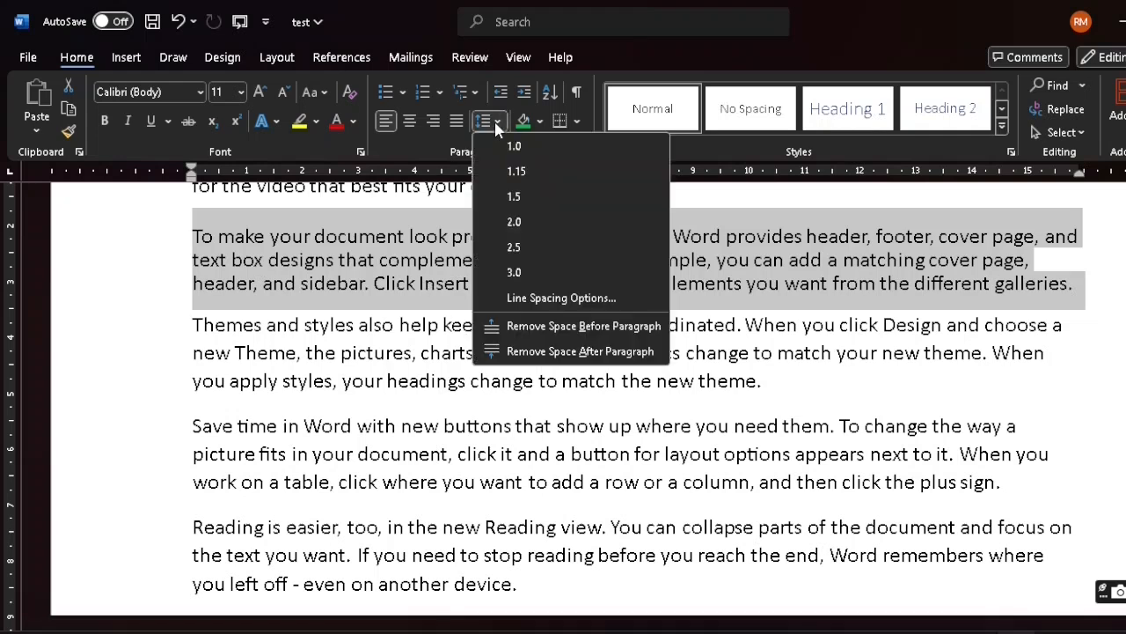
click(568, 299)
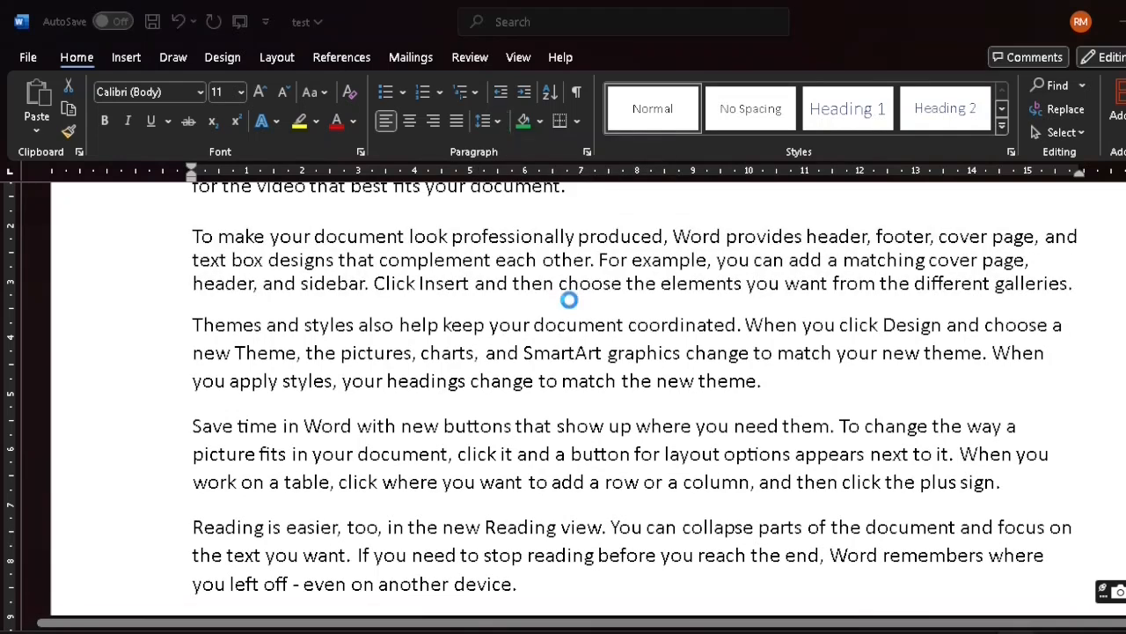
click(995, 359)
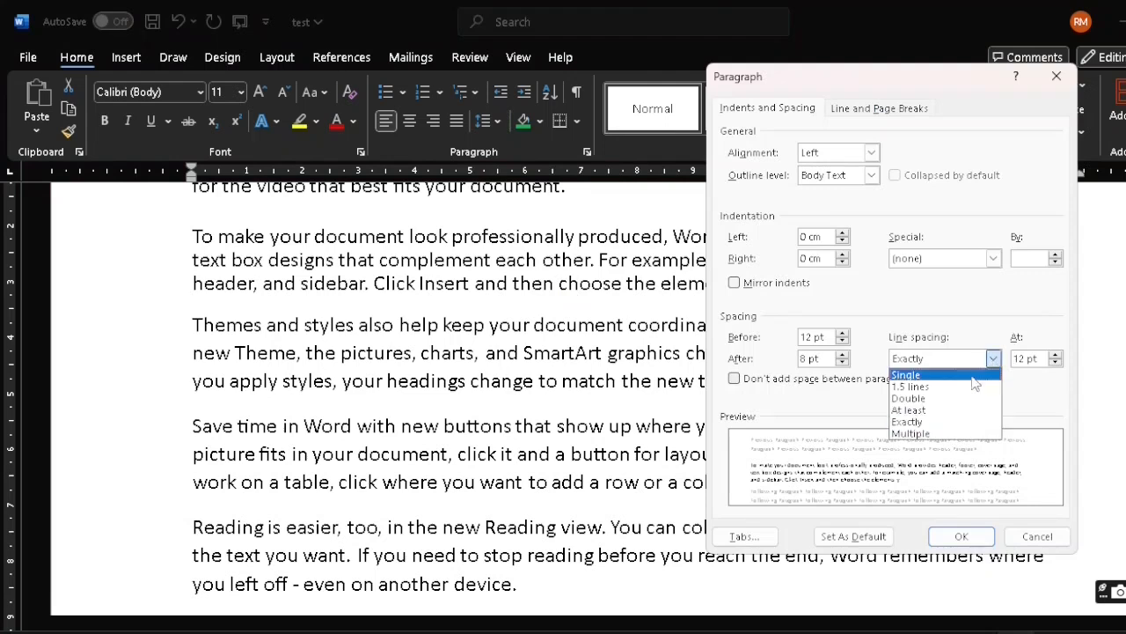
click(955, 433)
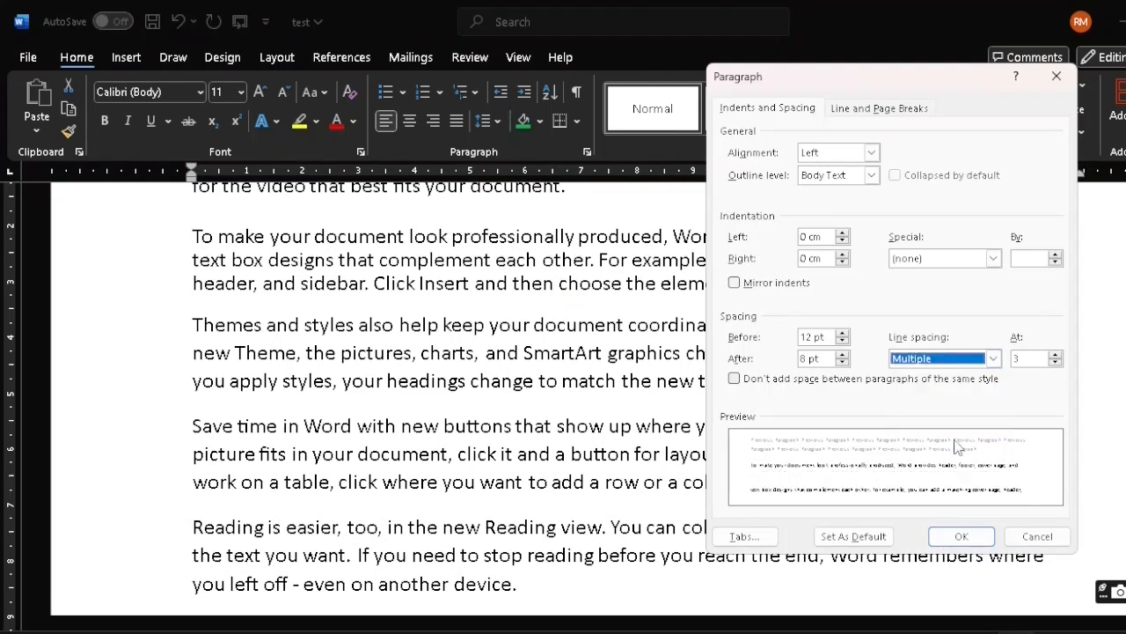
click(1022, 358)
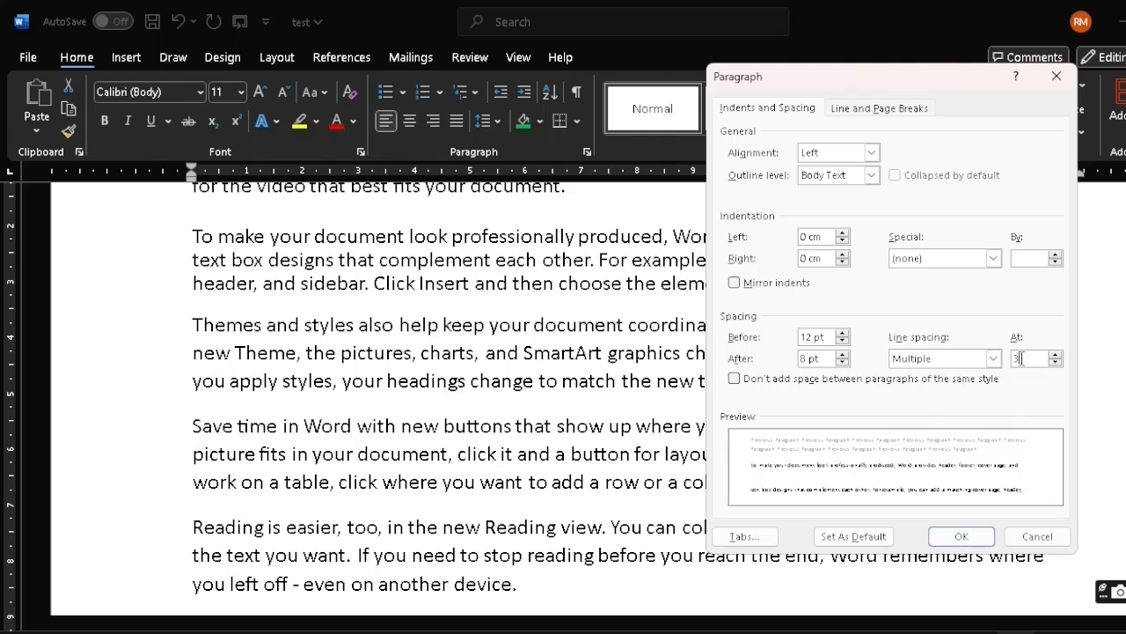
key(BackSpace)
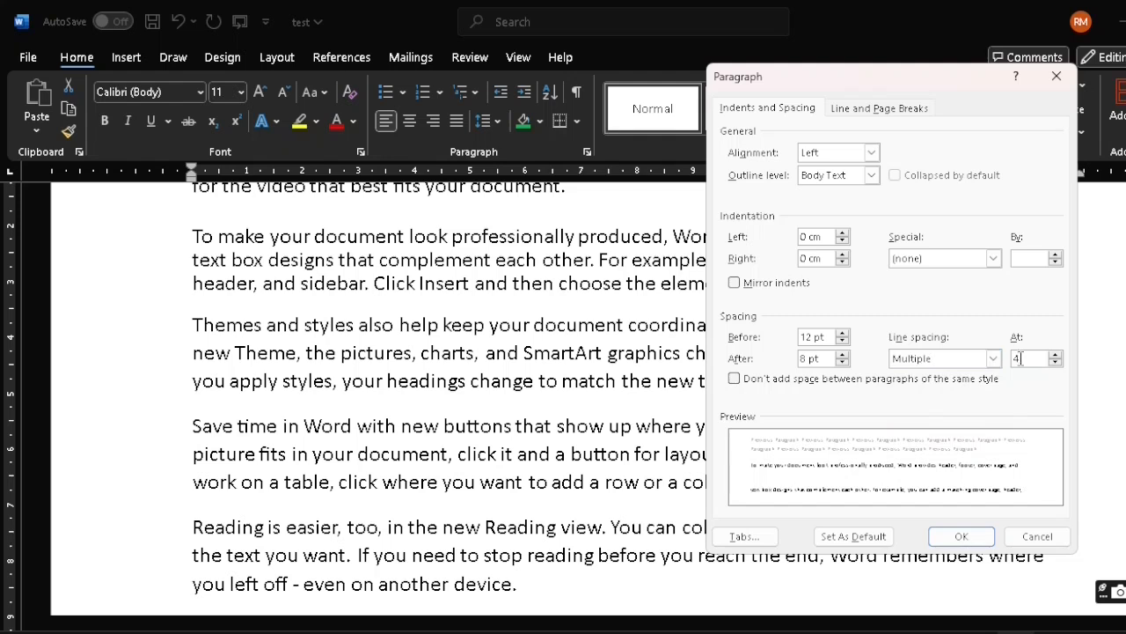
click(956, 538)
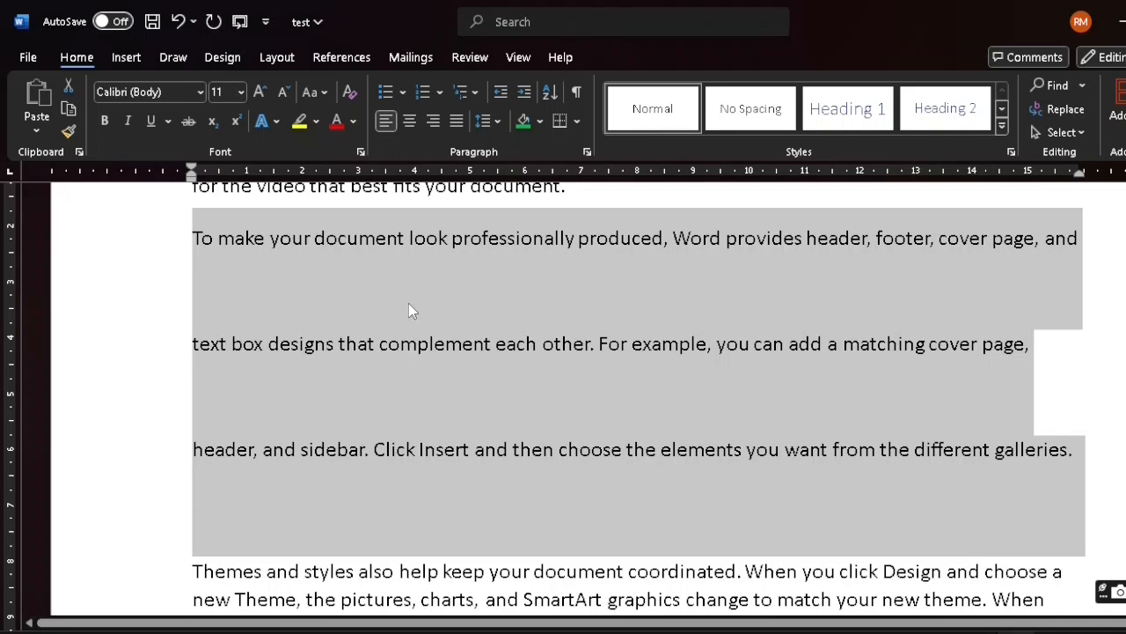
key(ctrl+z)
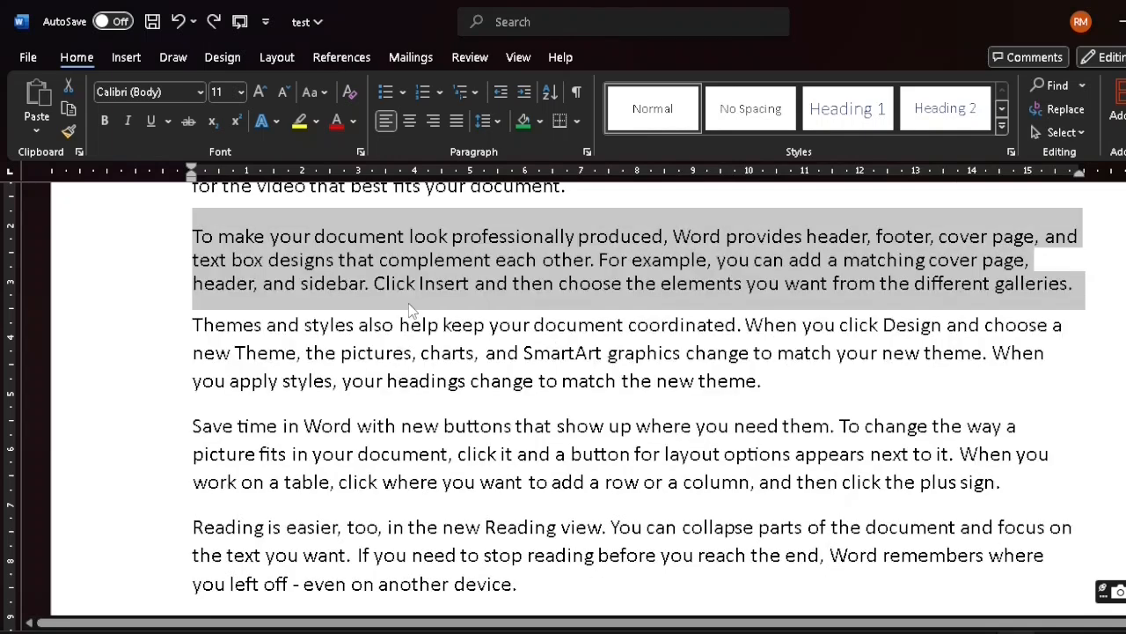